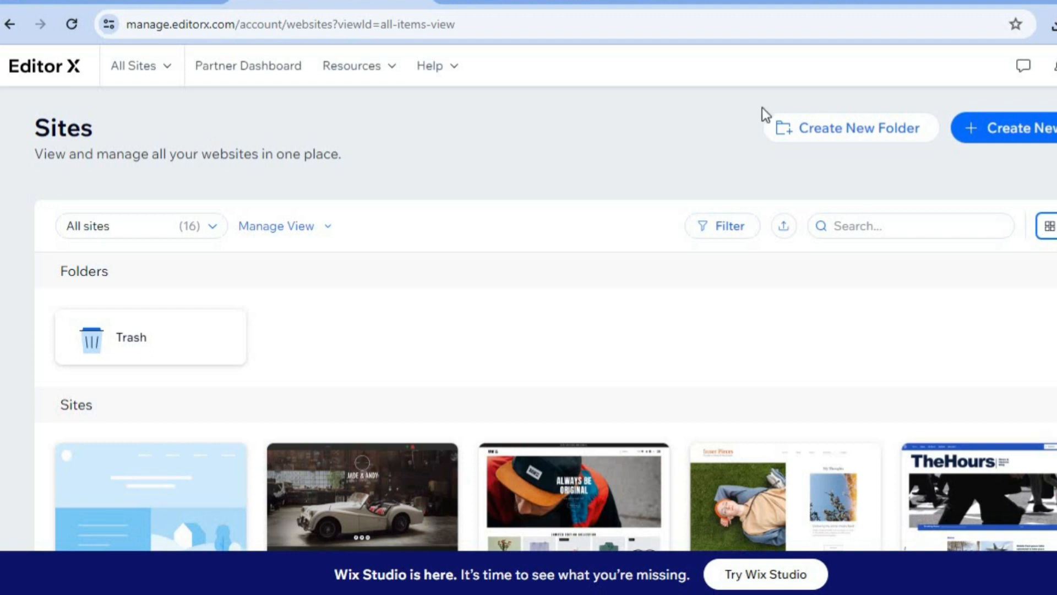
# Start a new site on the Wix Editor and choose to set it up without AI
pyautogui.click(1023, 130)
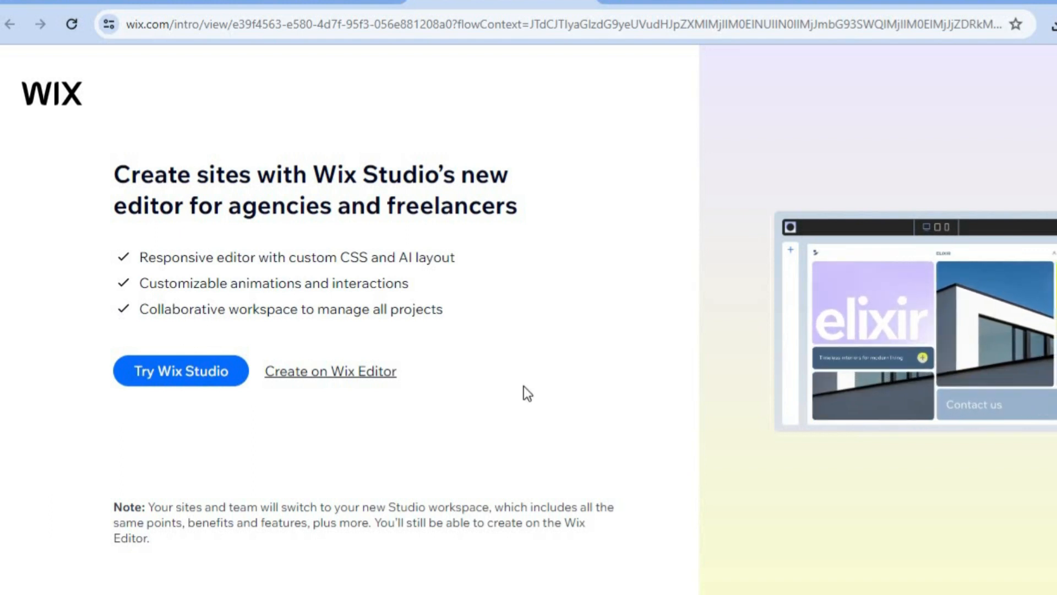
pyautogui.click(346, 378)
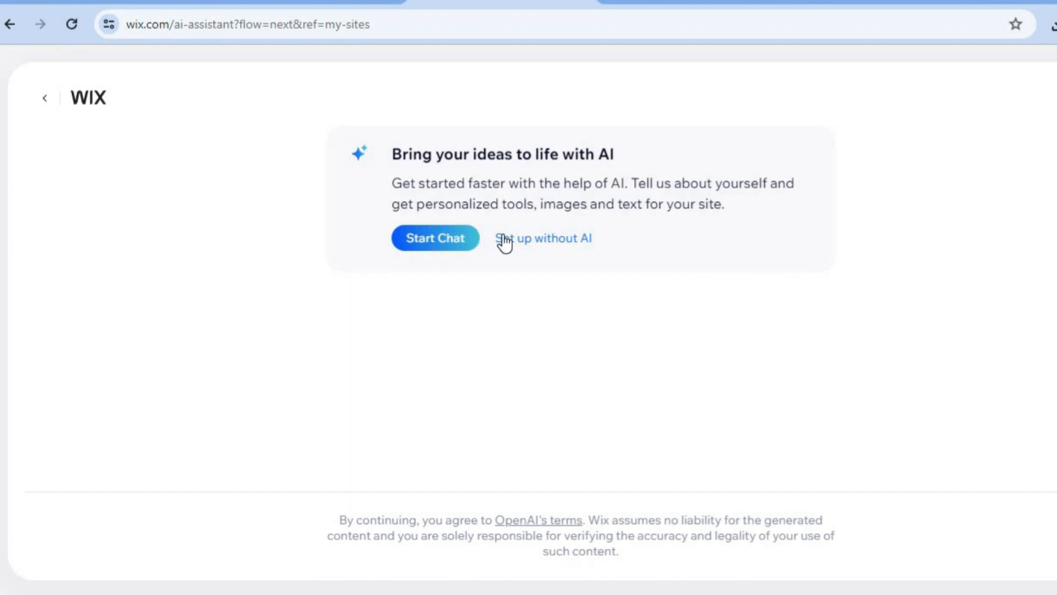
pyautogui.click(525, 249)
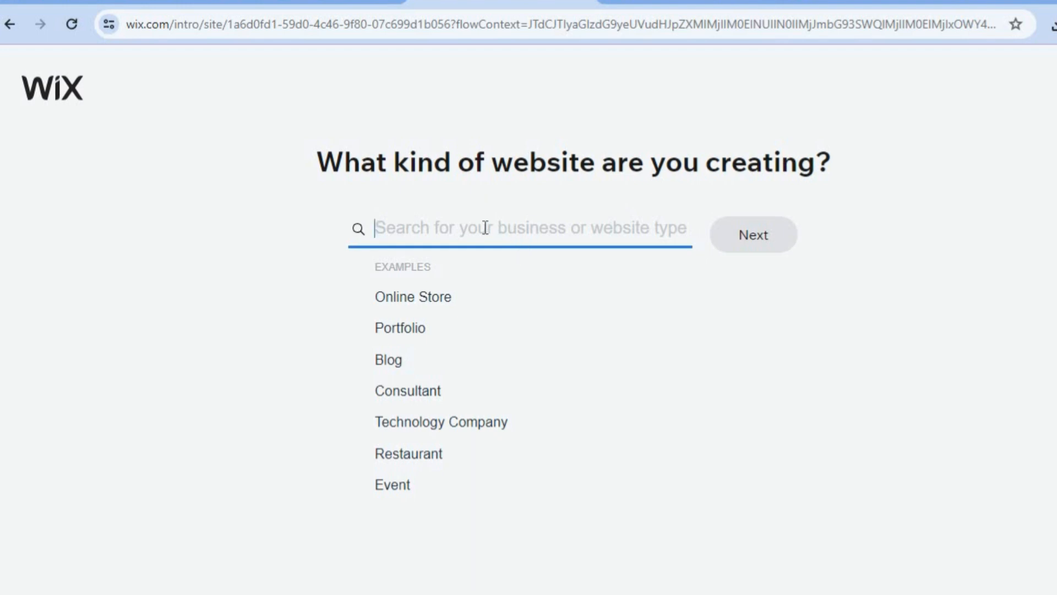
# Find and choose Car Detailing Service as the website type, and continue to the business setup
pyautogui.write('CAR D')
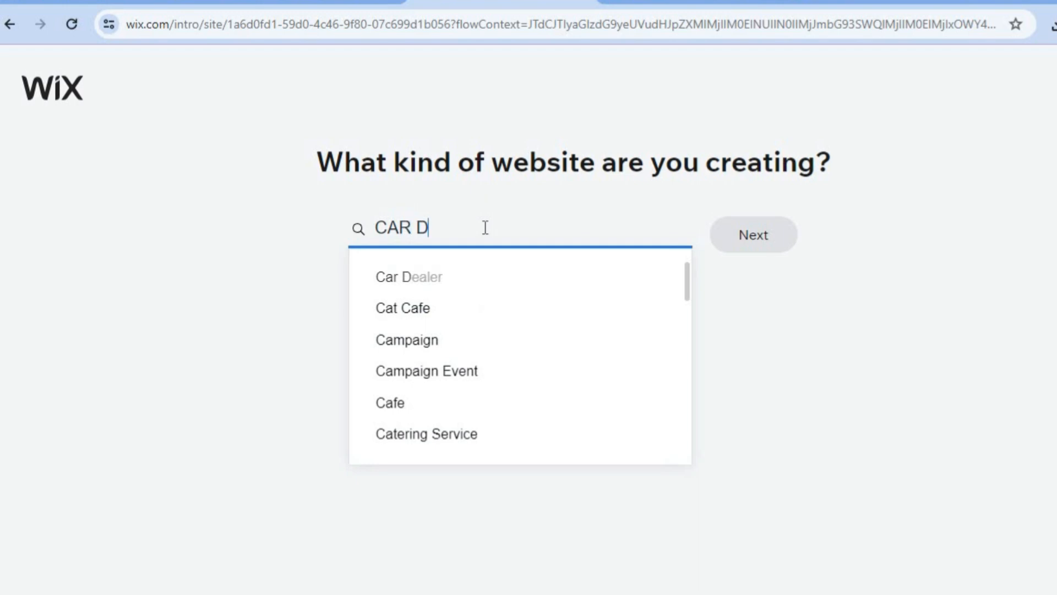
pyautogui.write('ET')
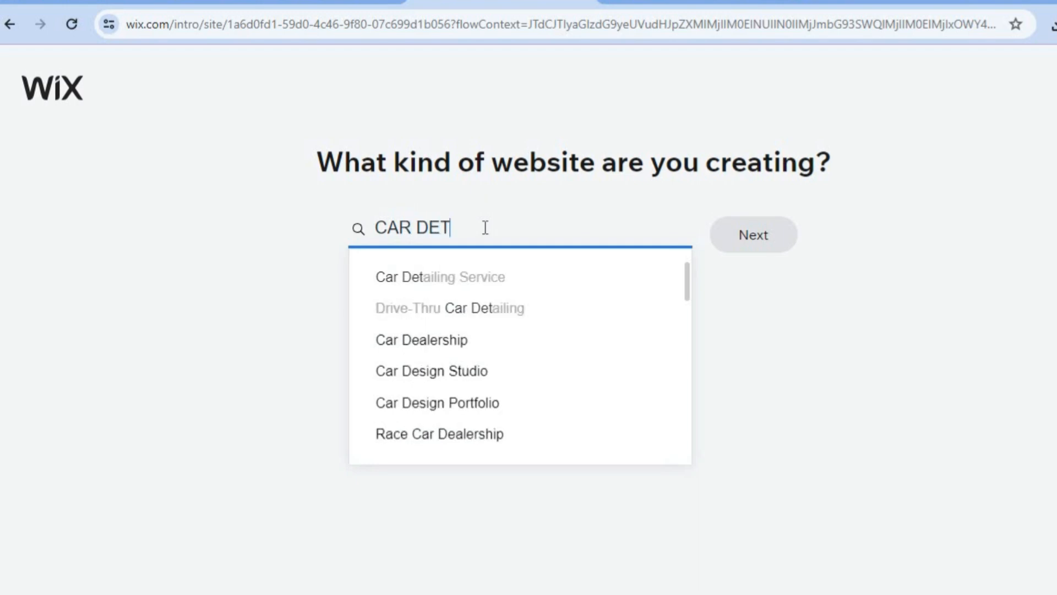
pyautogui.click(487, 276)
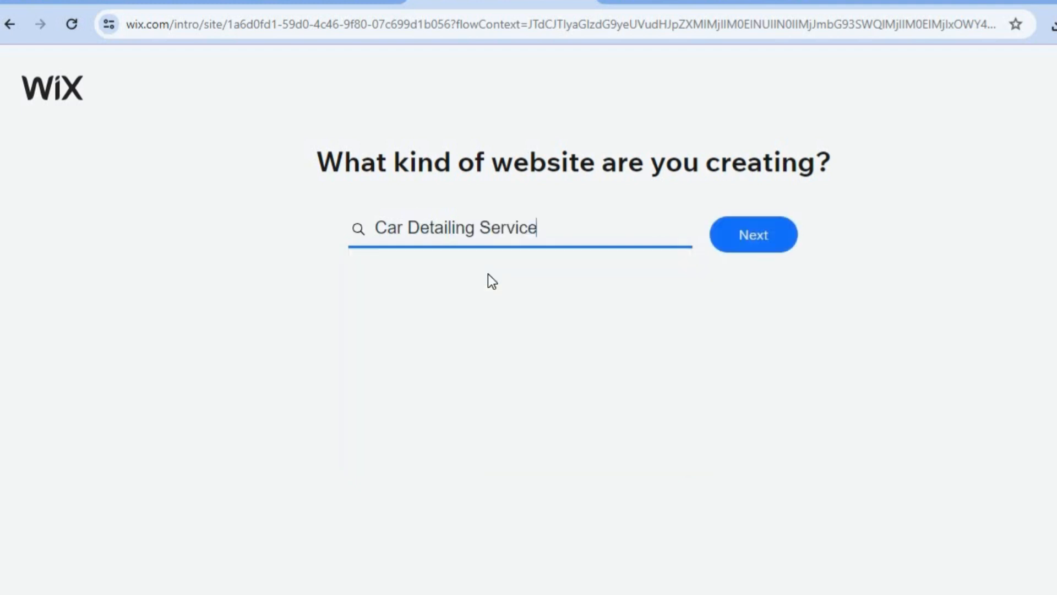
pyautogui.click(747, 249)
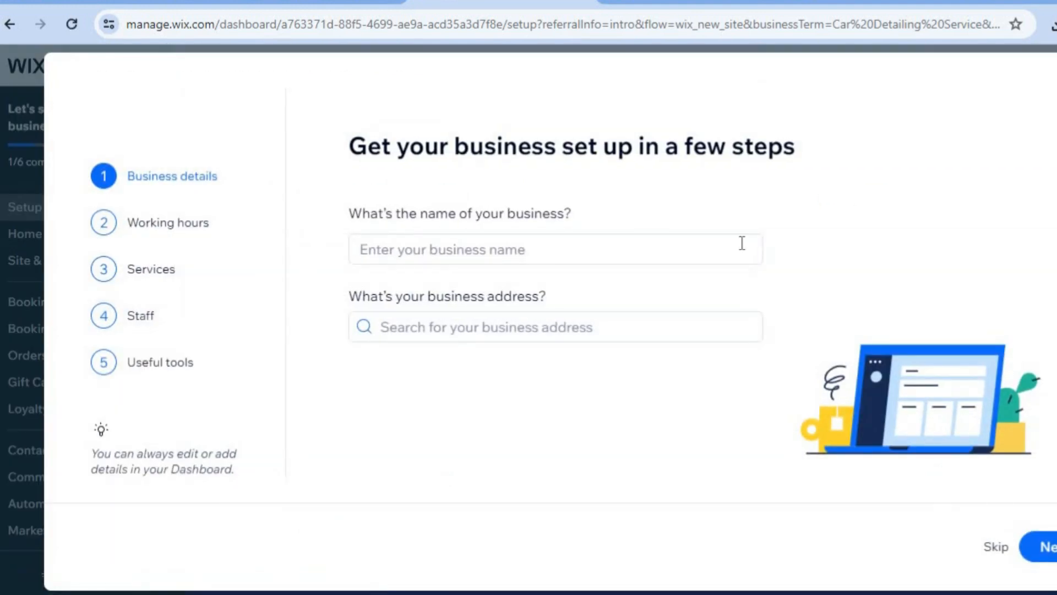
# Name the business TEST CAR, leave the business address empty, and continue to the working hours
pyautogui.click(583, 255)
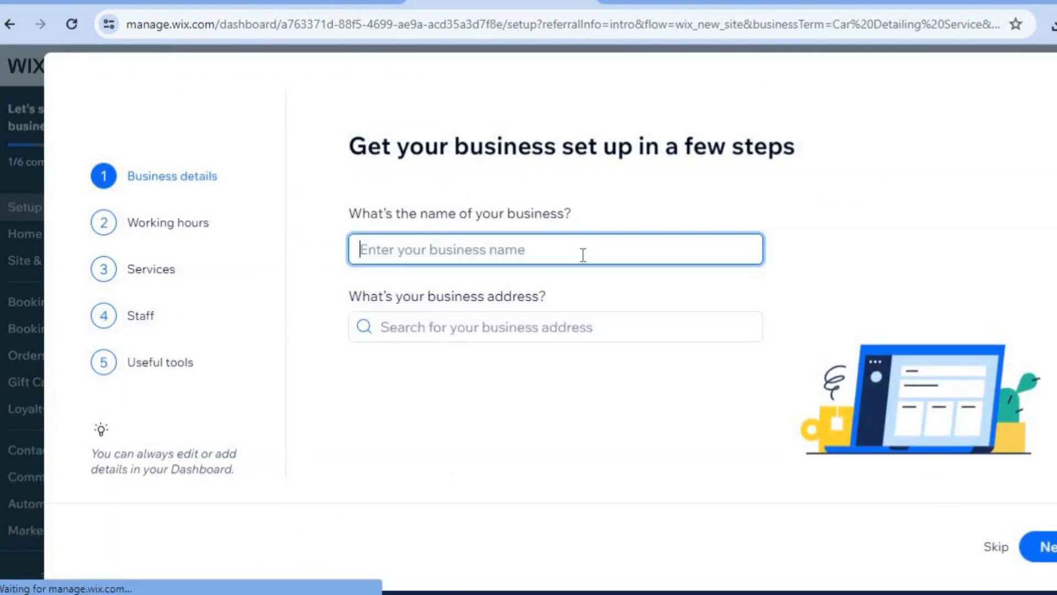
pyautogui.write('TES')
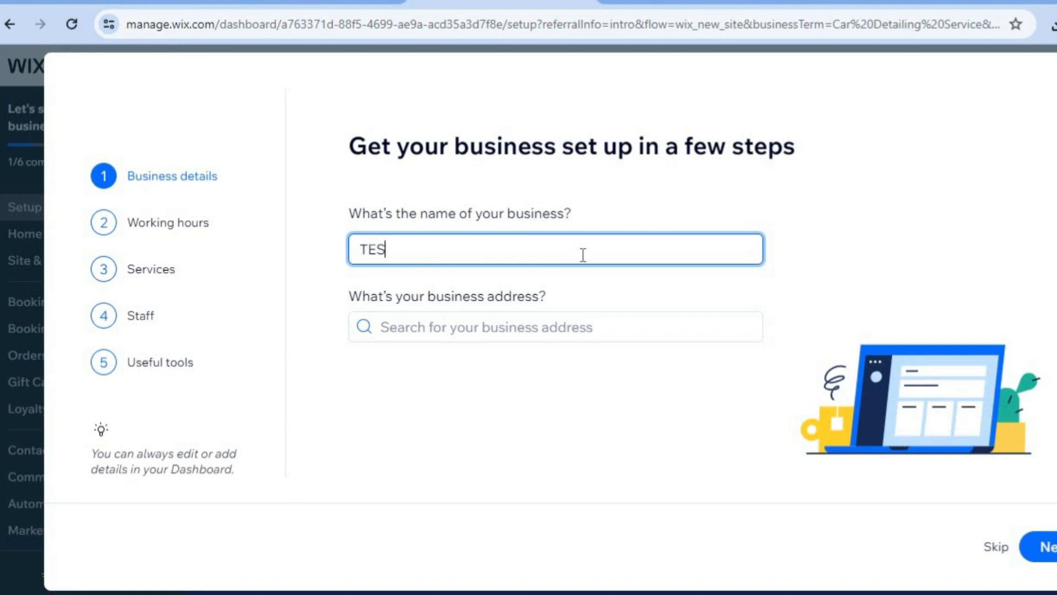
pyautogui.write('T CAR DEA')
pyautogui.press('BackSpace')
pyautogui.write('T')
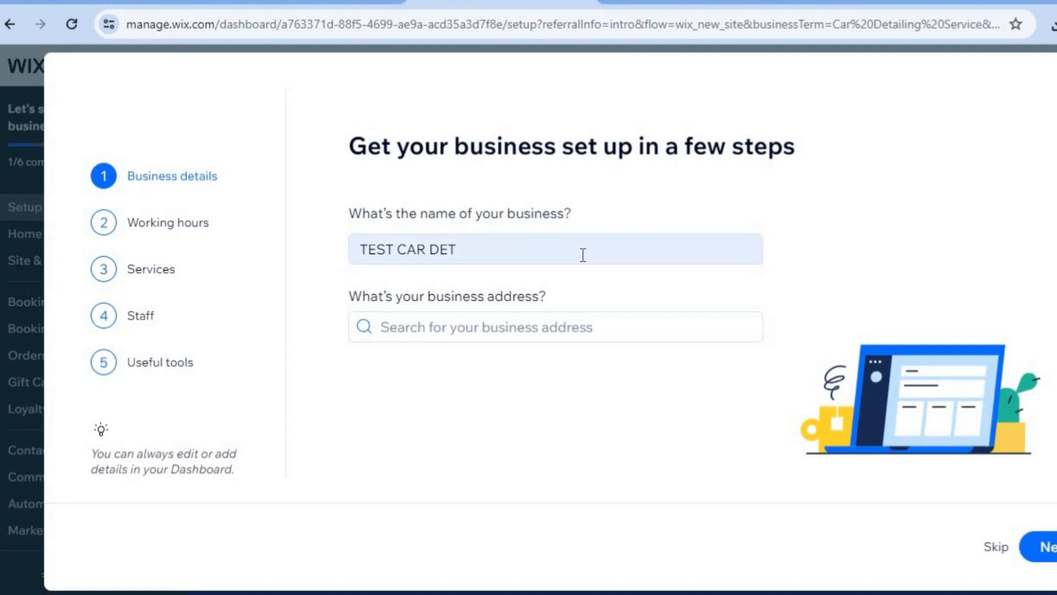
pyautogui.click(531, 242)
pyautogui.click(505, 250)
pyautogui.press('BackSpace')
pyautogui.press('BackSpace')
pyautogui.press('BackSpace')
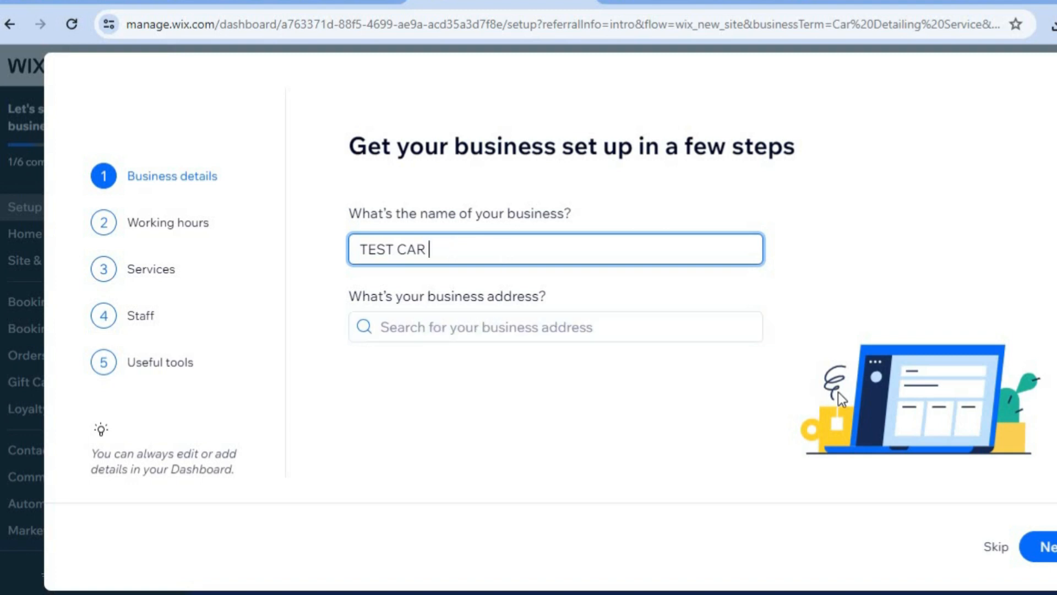
pyautogui.click(1051, 545)
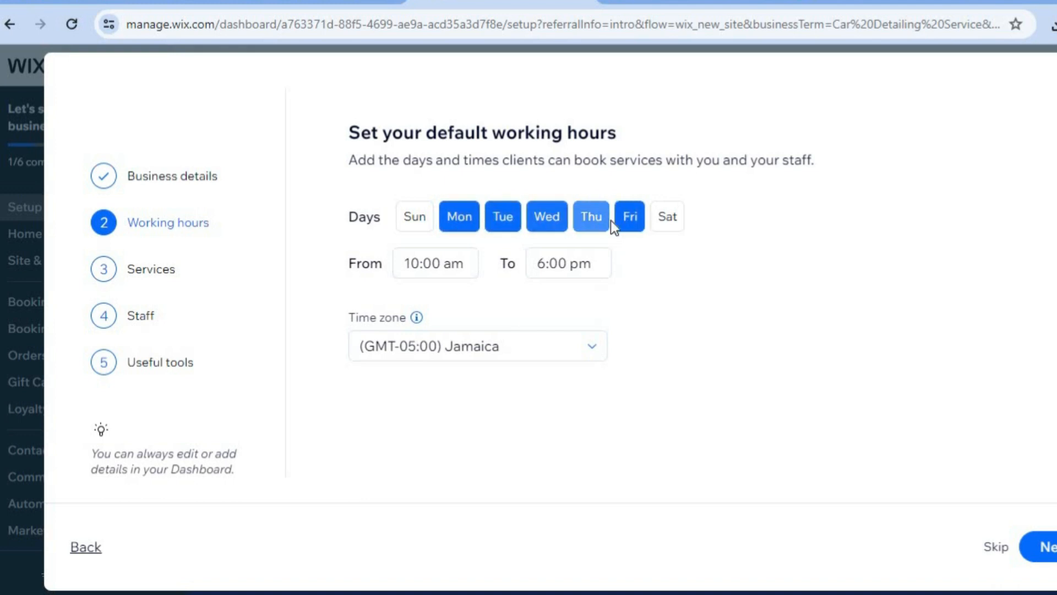
# Set the default working hours to start at 8:00 am and continue to the services
pyautogui.click(473, 263)
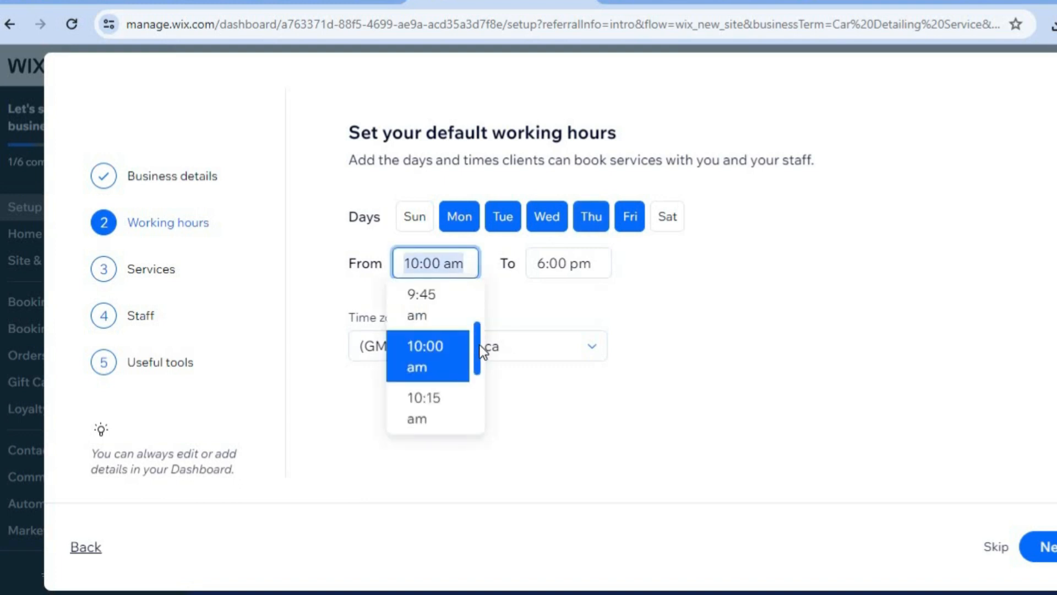
pyautogui.scroll(5, 479, 345)
pyautogui.scroll(2, 482, 347)
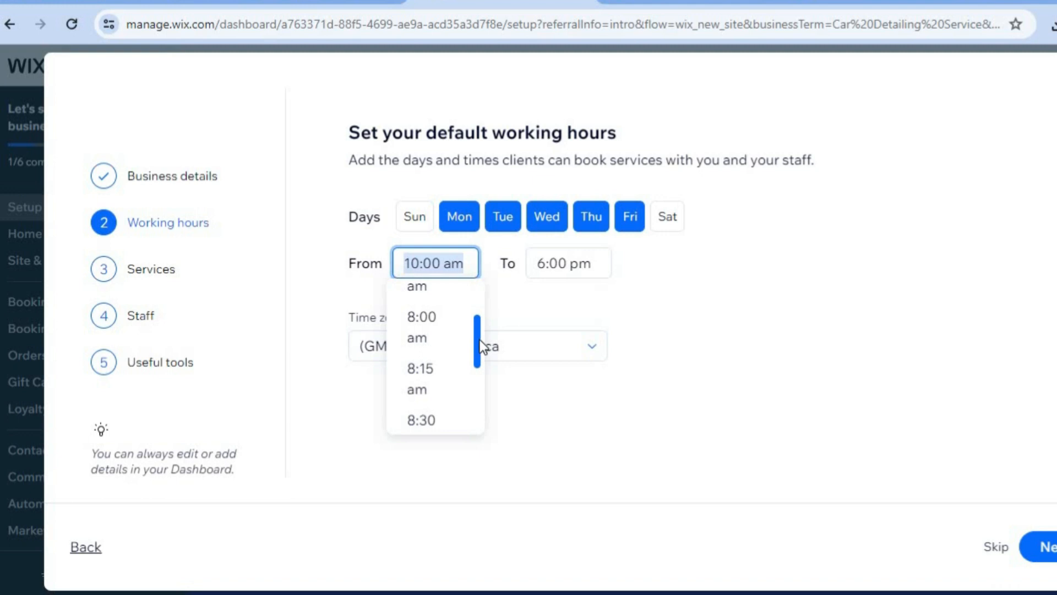
pyautogui.click(437, 333)
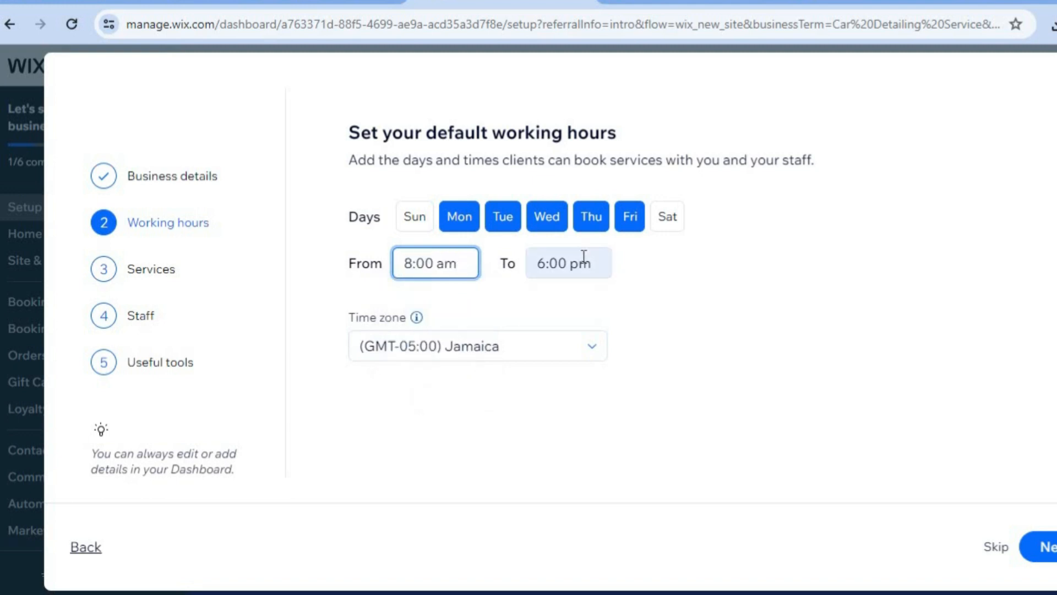
pyautogui.click(1044, 547)
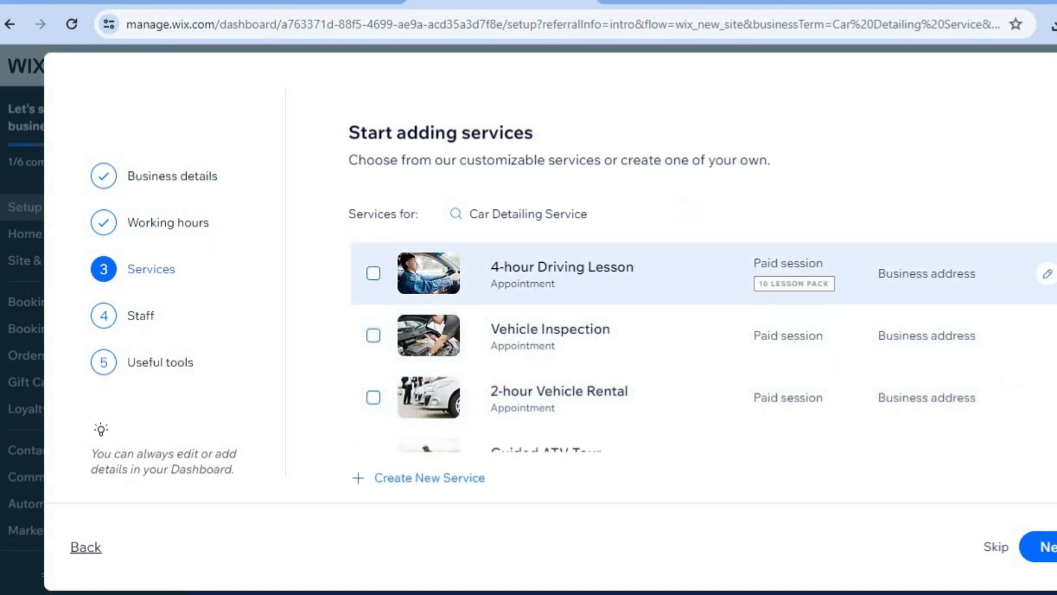
# Select Vehicle Detailing from the suggested services for the business
pyautogui.scroll(-5, 671, 346)
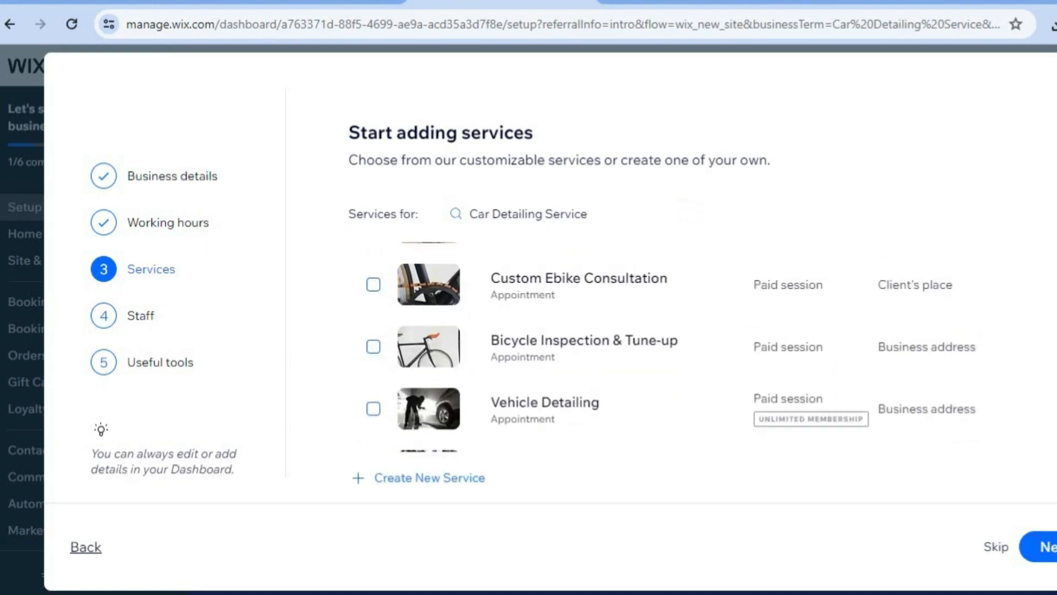
pyautogui.scroll(-1, 670, 346)
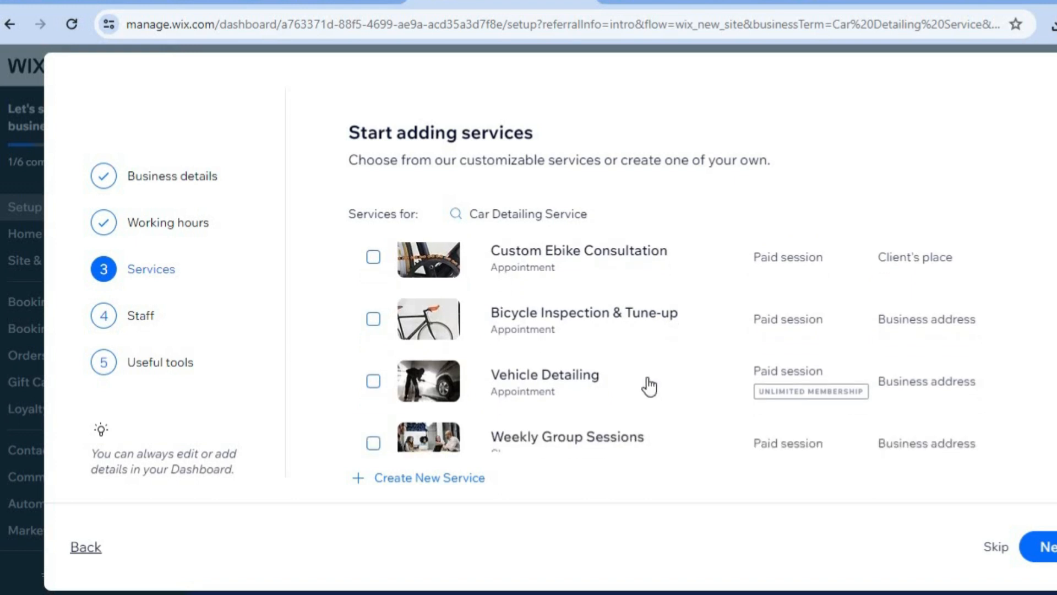
pyautogui.click(373, 381)
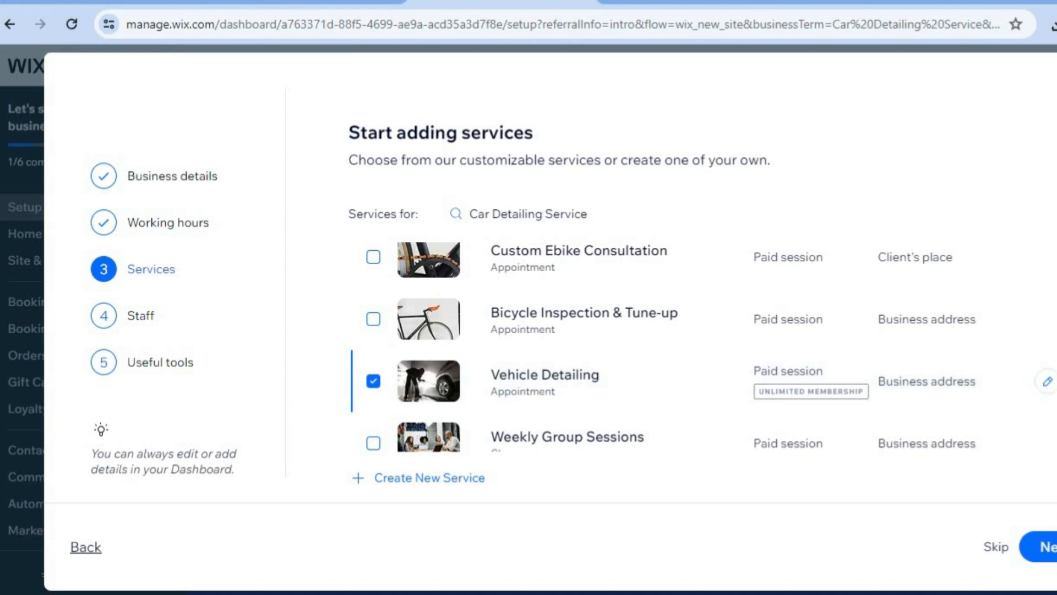
# Create a new service named WASH with service type Appointment, save it, and continue to the staff setup
pyautogui.scroll(-2, 715, 418)
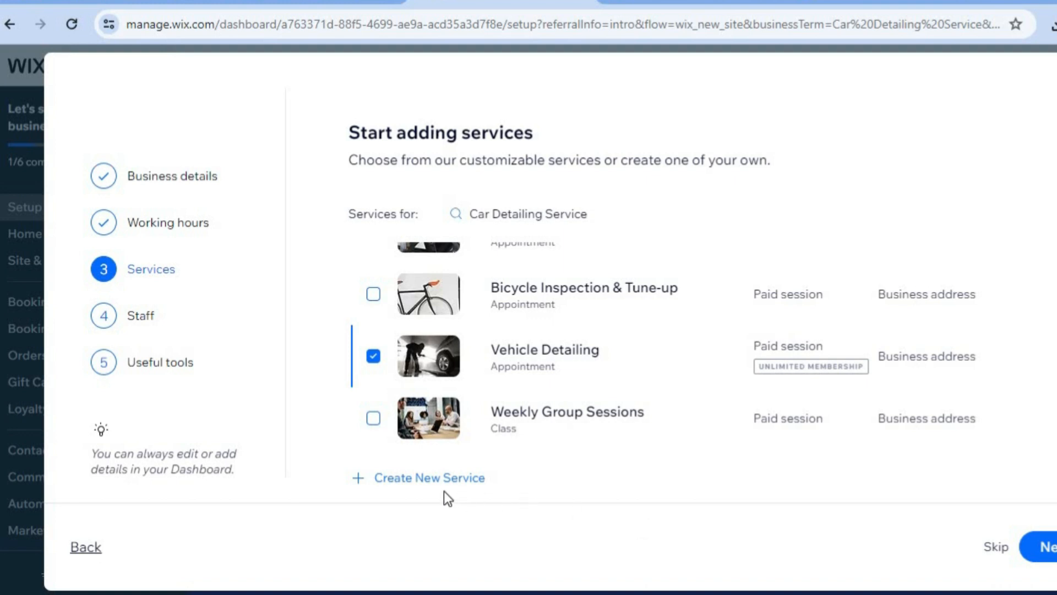
pyautogui.click(435, 479)
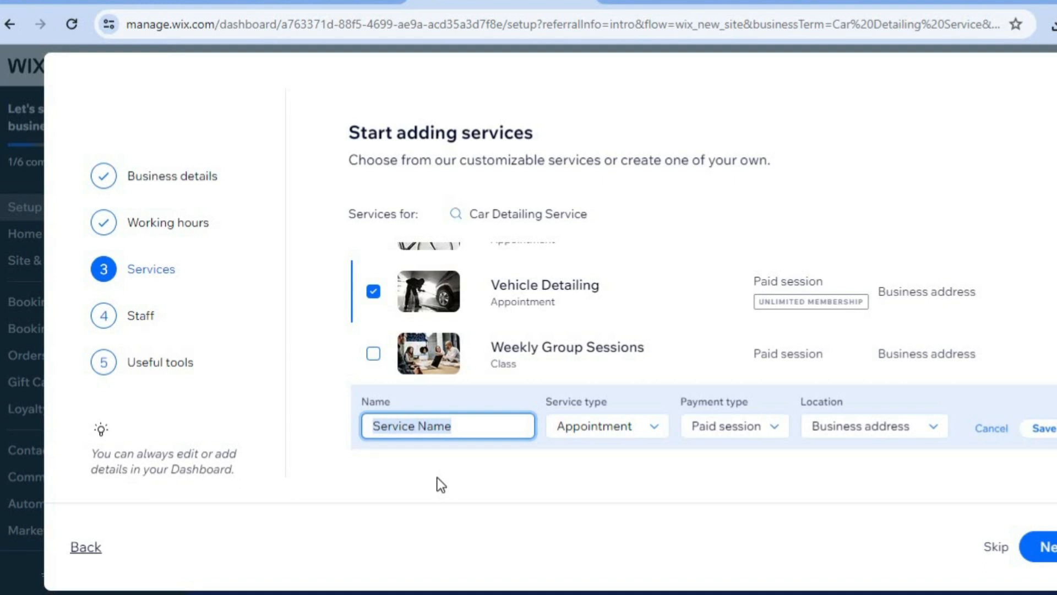
pyautogui.write('WASH')
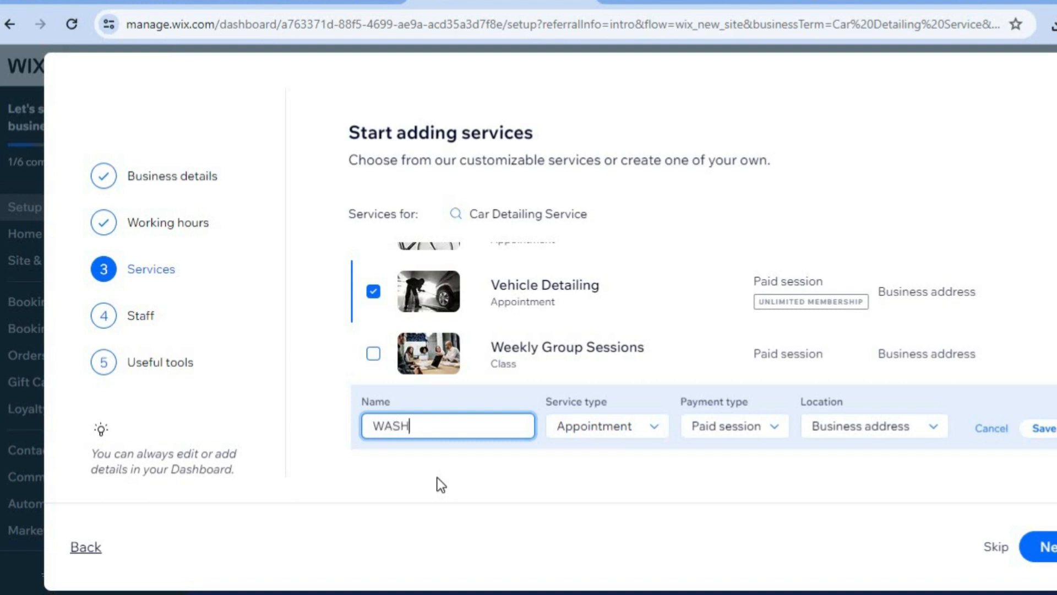
pyautogui.click(655, 432)
pyautogui.click(654, 432)
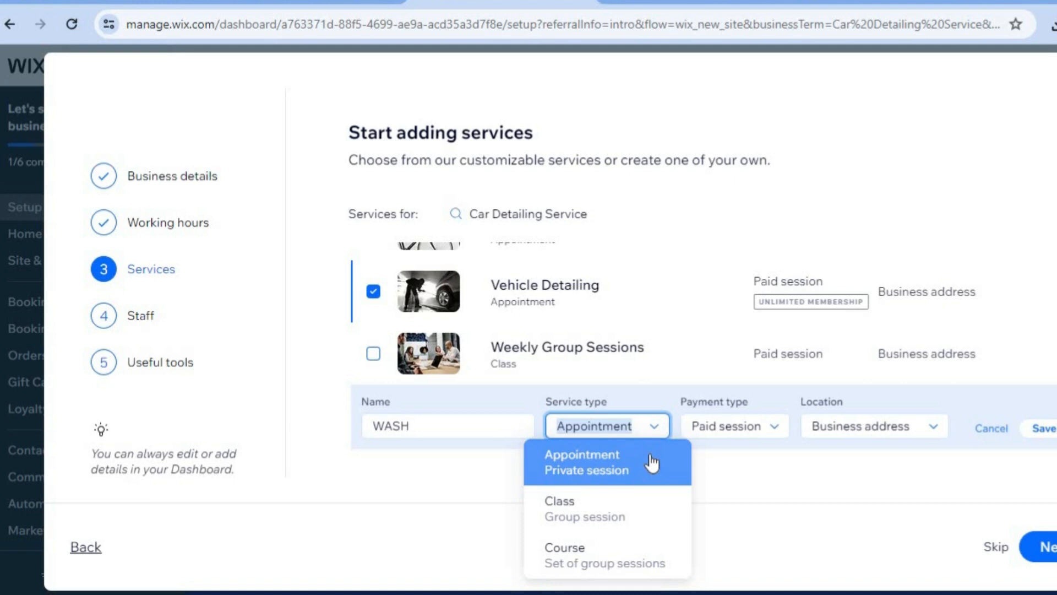
pyautogui.click(650, 455)
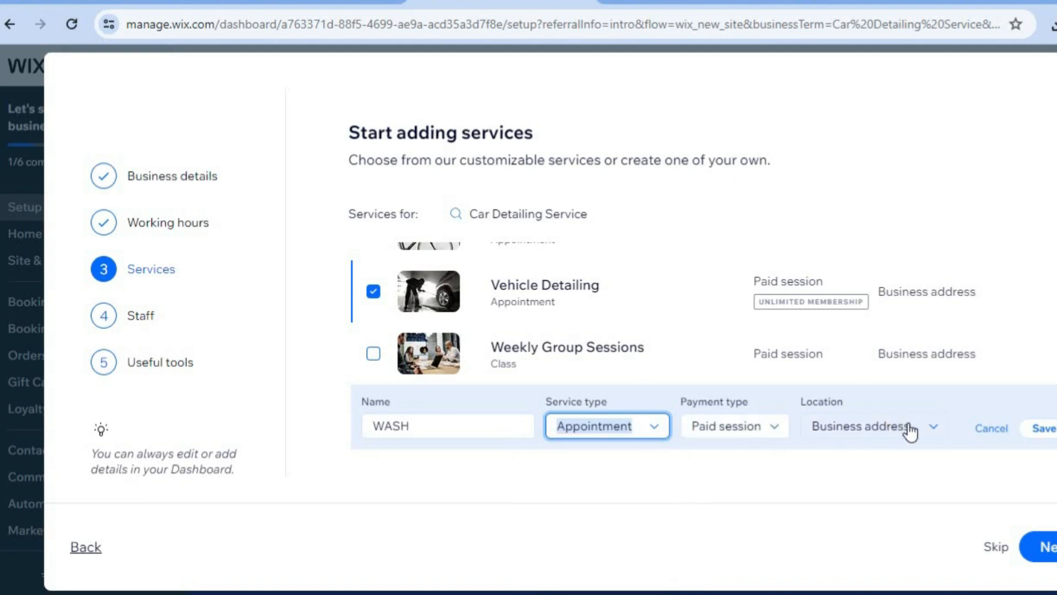
pyautogui.click(1040, 432)
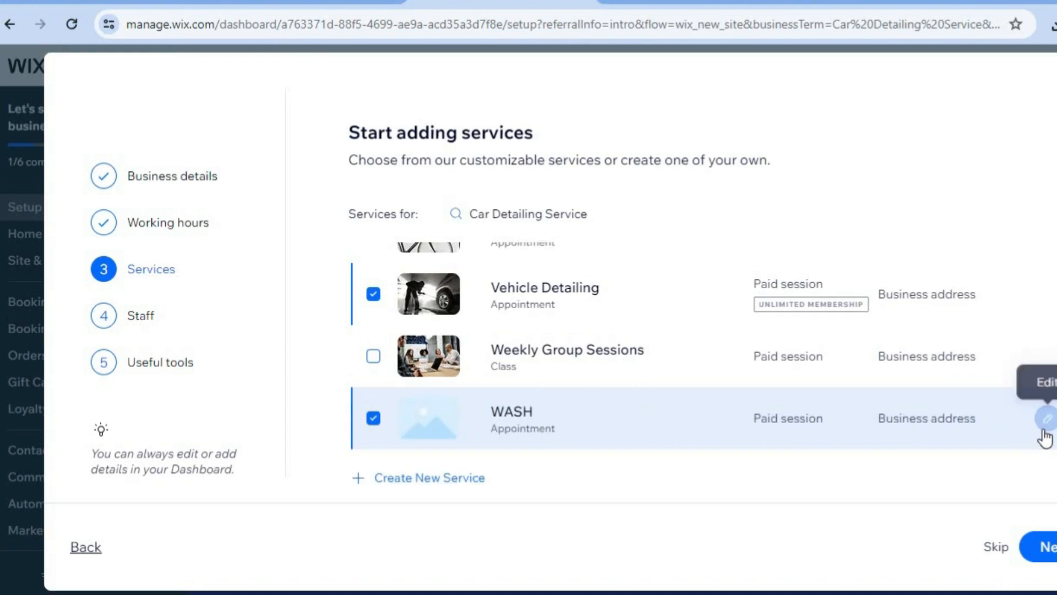
pyautogui.click(1046, 420)
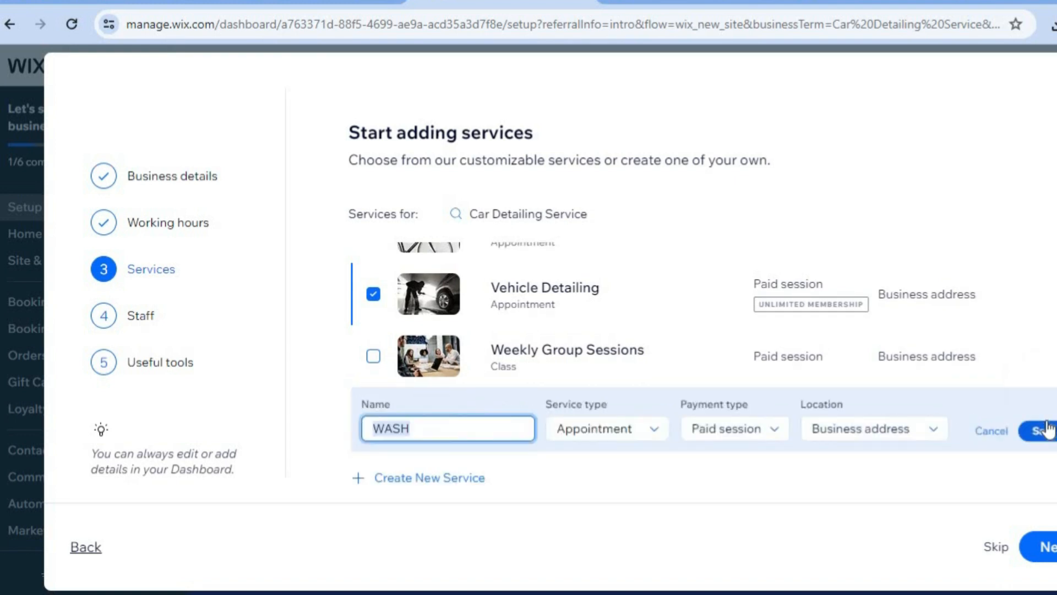
pyautogui.click(1040, 431)
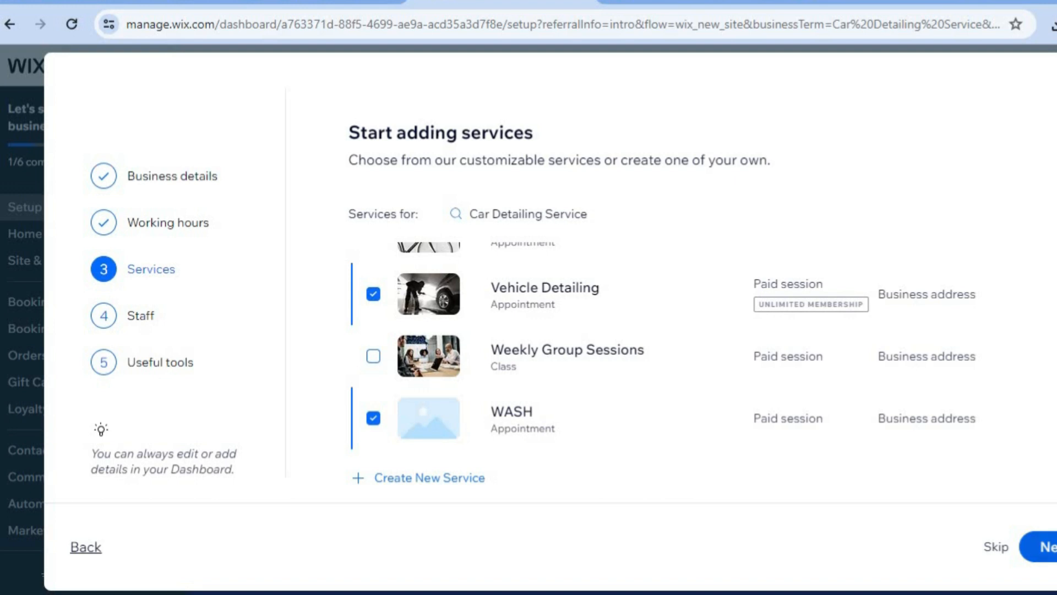
pyautogui.click(1037, 546)
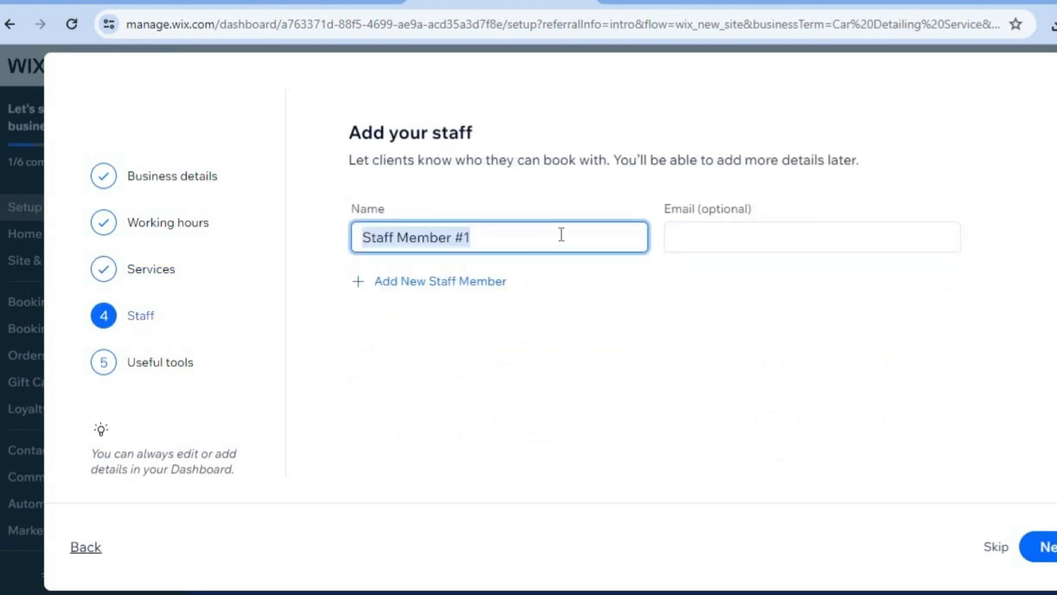
# Keep the default staff entry, select accepting online and in-person payments as useful tools, and finish the setup to reach the dashboard
pyautogui.click(1048, 548)
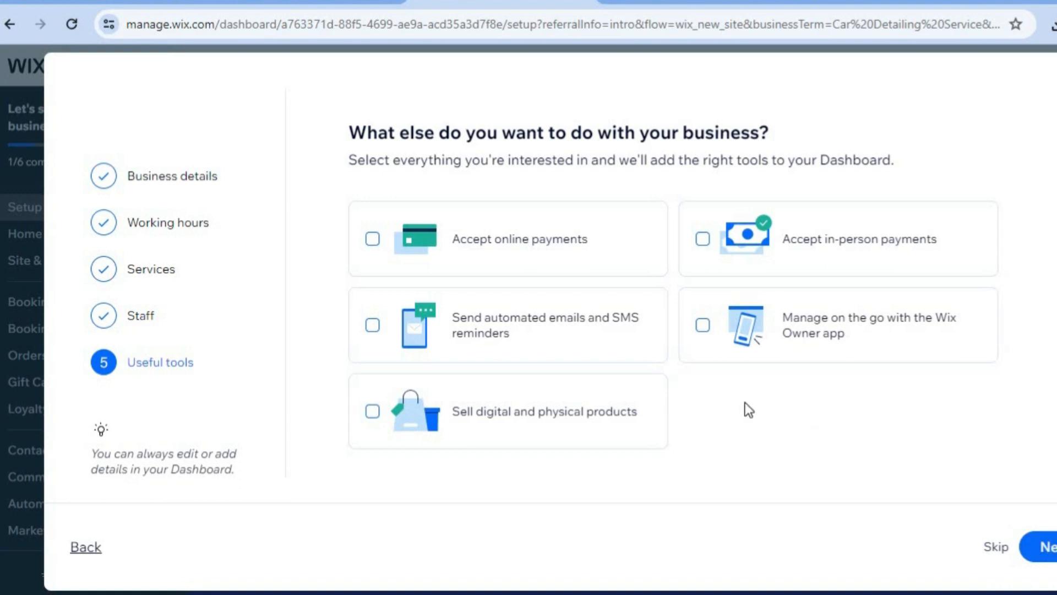
pyautogui.click(372, 241)
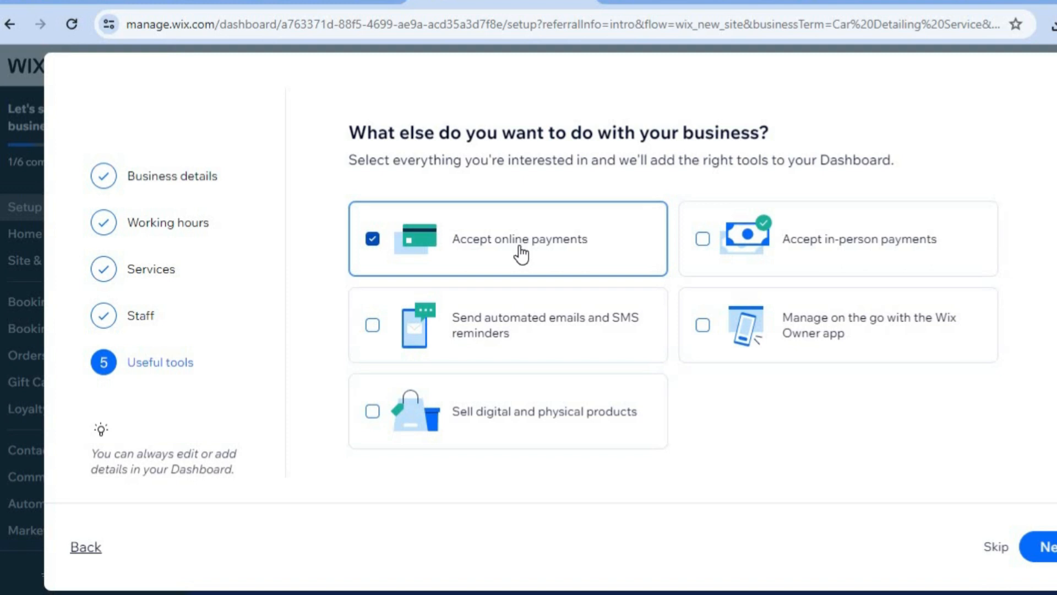
pyautogui.click(853, 253)
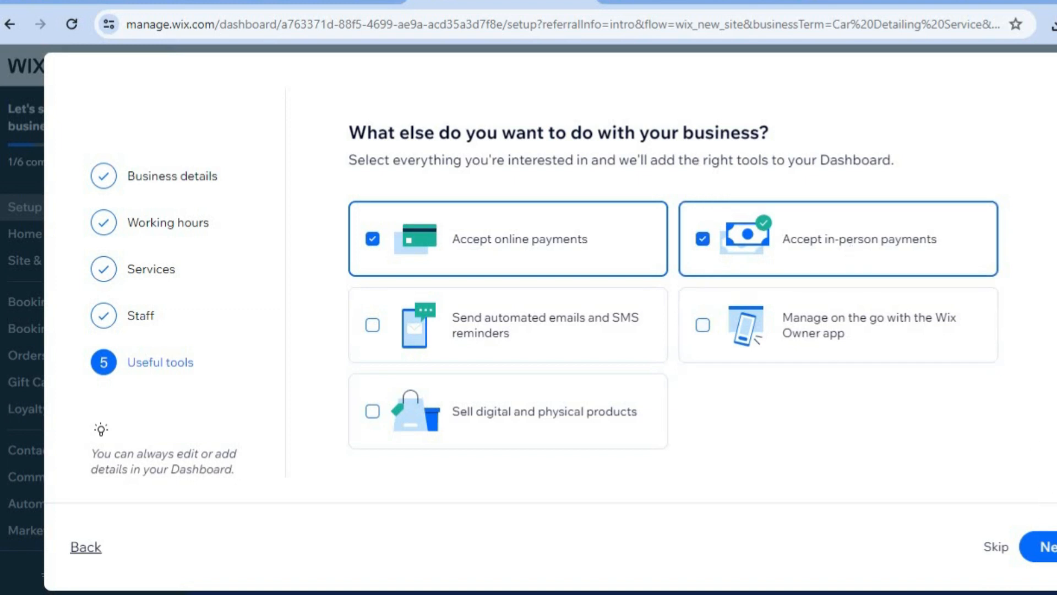
pyautogui.click(1038, 547)
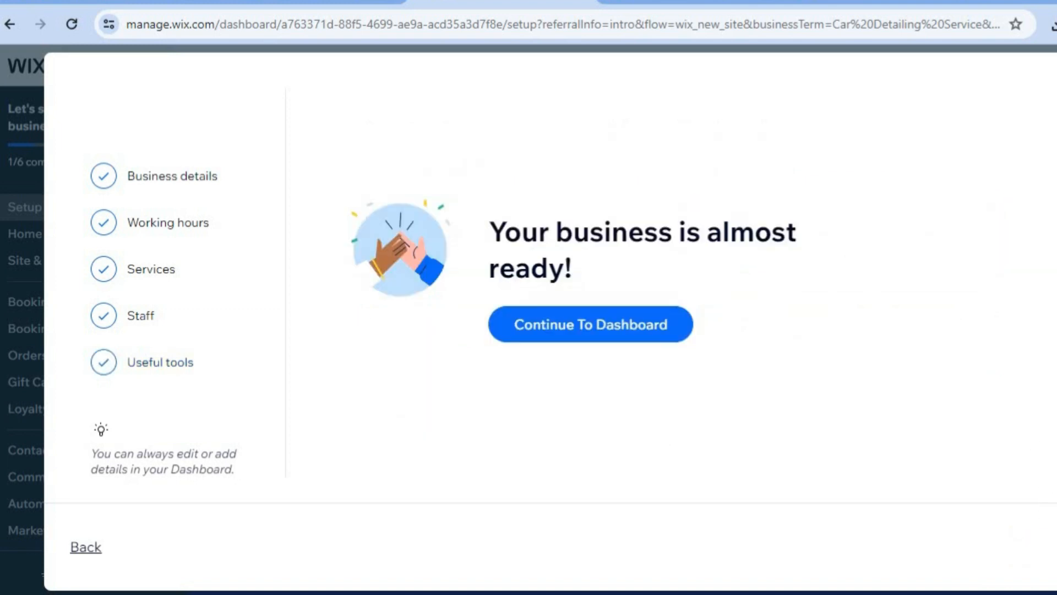
pyautogui.click(657, 332)
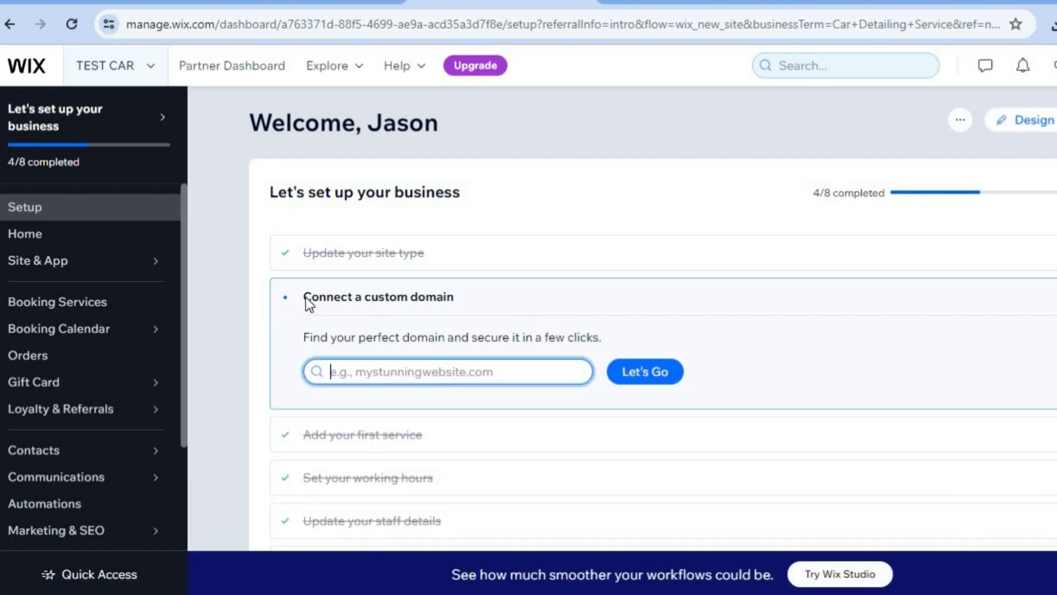
# Open the Vehicle Detailing service from the booking services list for editing
pyautogui.click(110, 305)
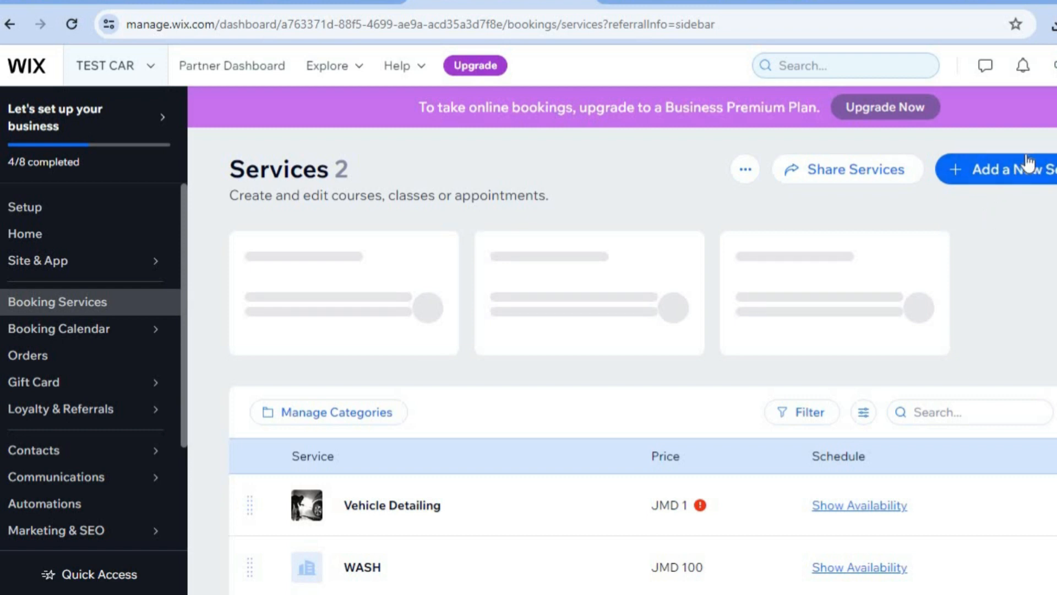
pyautogui.scroll(-2, 779, 385)
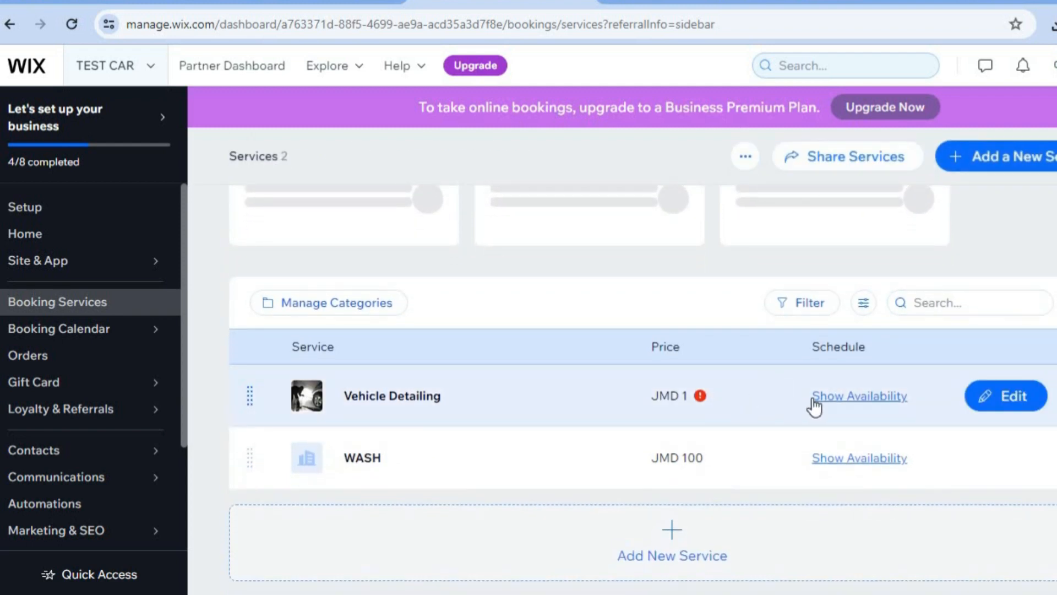
pyautogui.click(1000, 411)
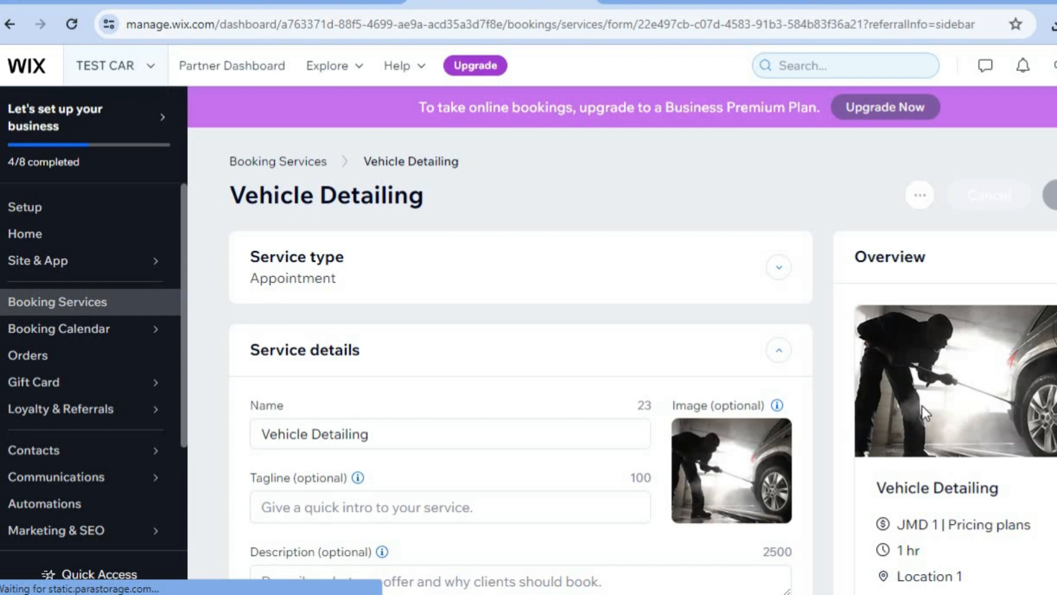
pyautogui.moveTo(753, 443)
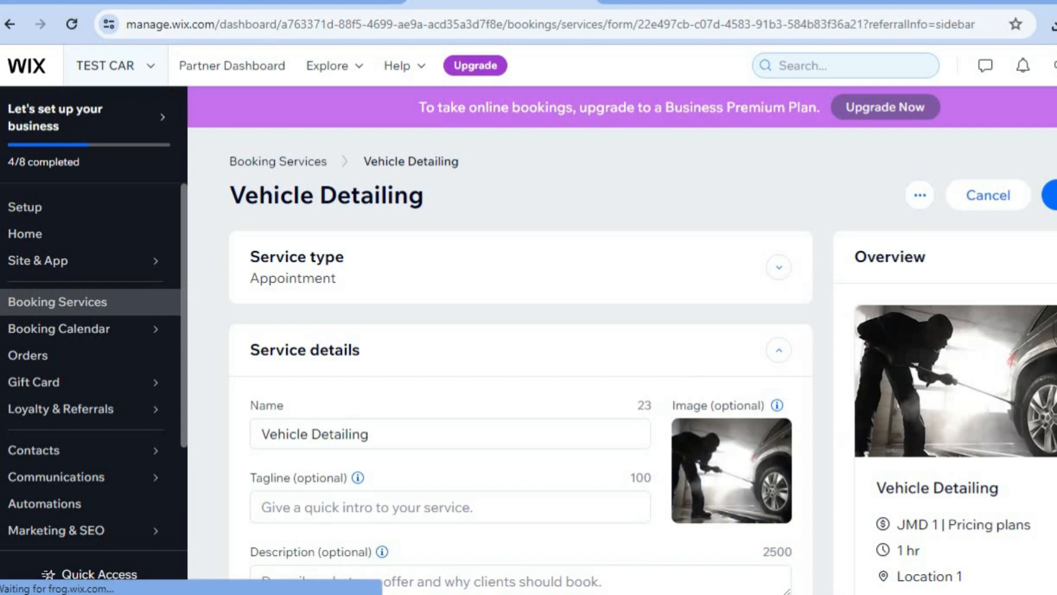
# Set the duration of the Vehicle Detailing service to 45 minutes
pyautogui.scroll(-2, 643, 365)
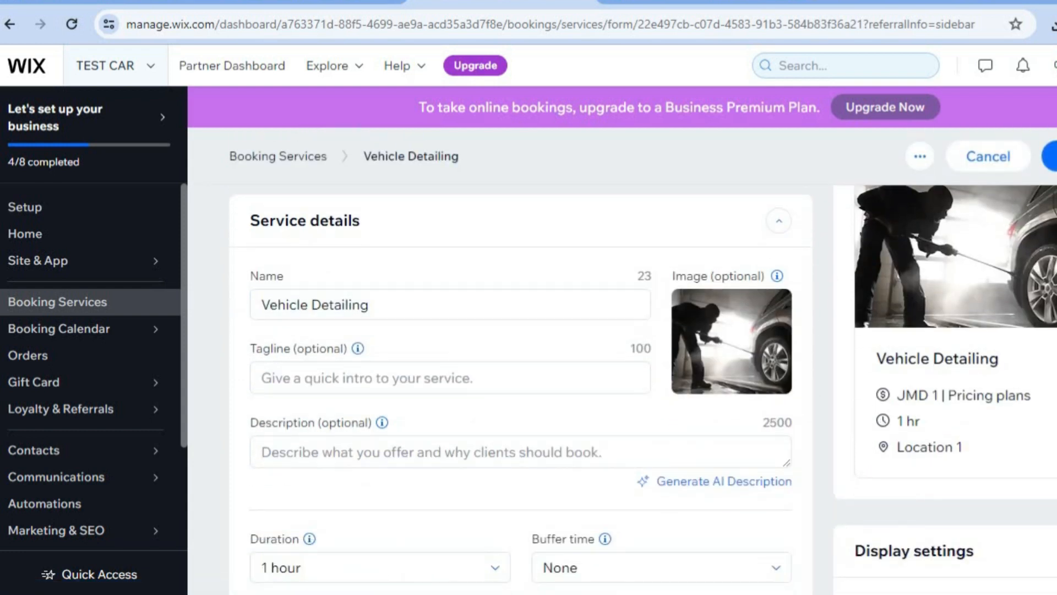
pyautogui.scroll(-5, 692, 252)
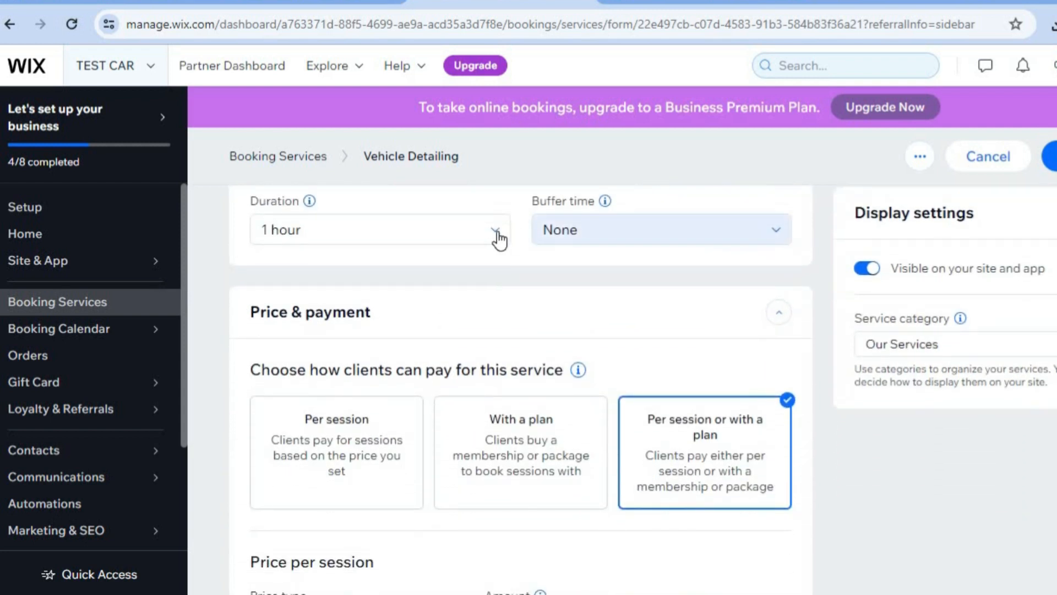
pyautogui.click(495, 234)
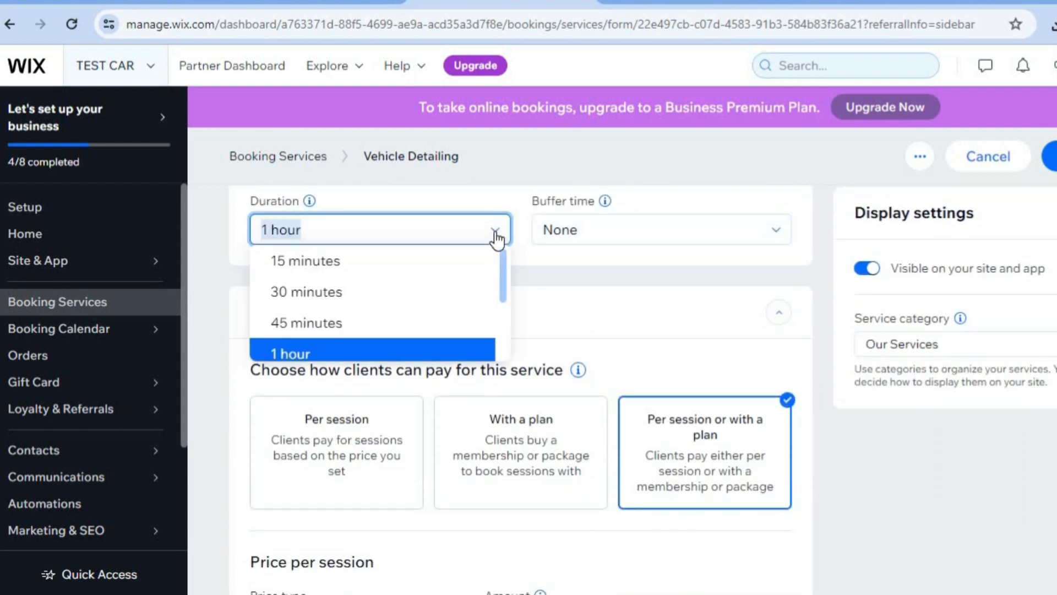
pyautogui.click(412, 324)
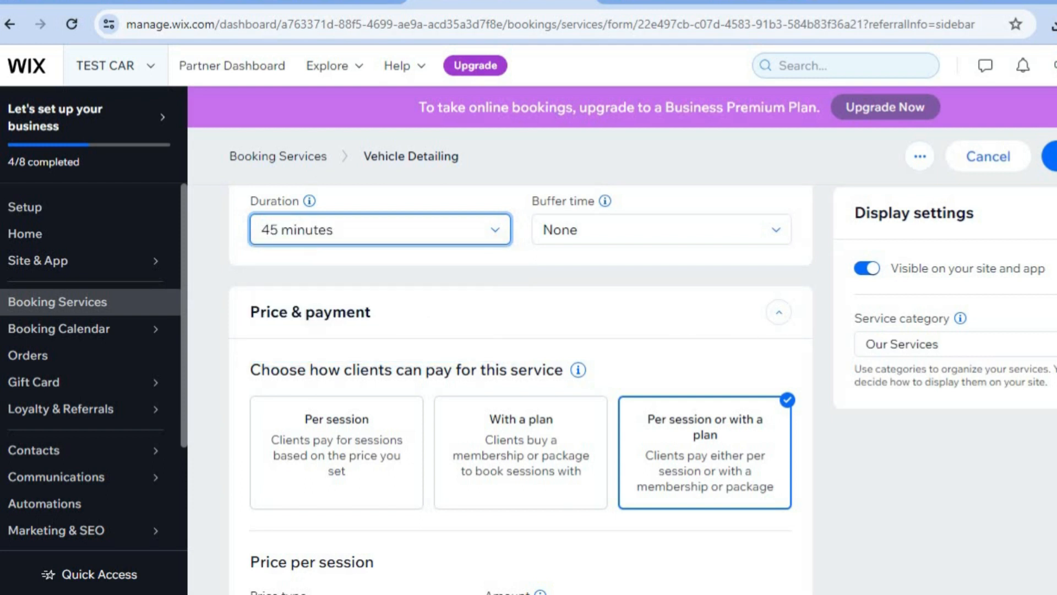
# Set the fixed price per session of the Vehicle Detailing service to J$ 100
pyautogui.scroll(-4, 520, 386)
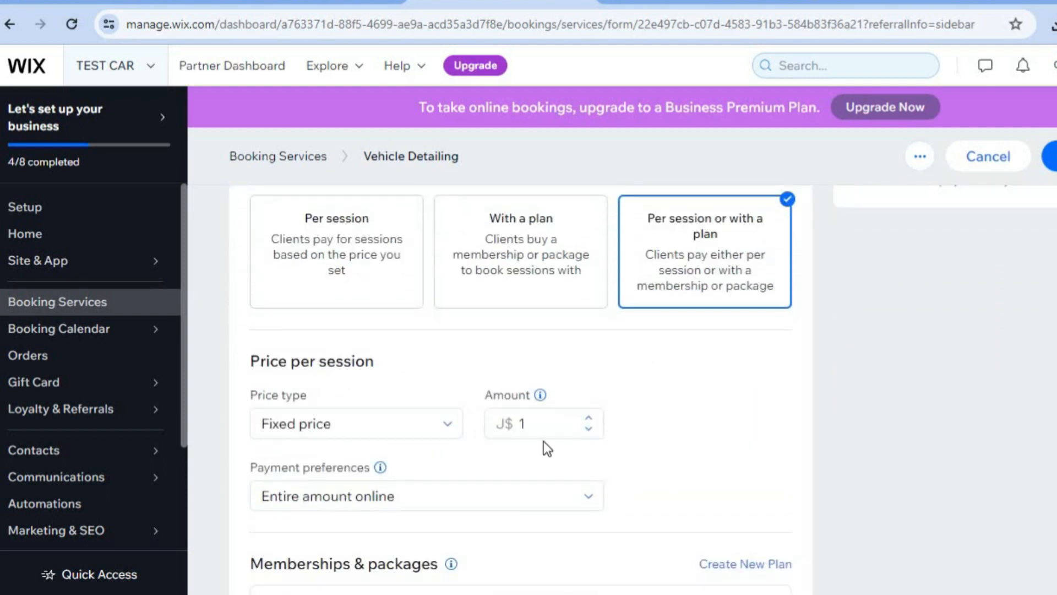
pyautogui.click(542, 427)
pyautogui.write('1000')
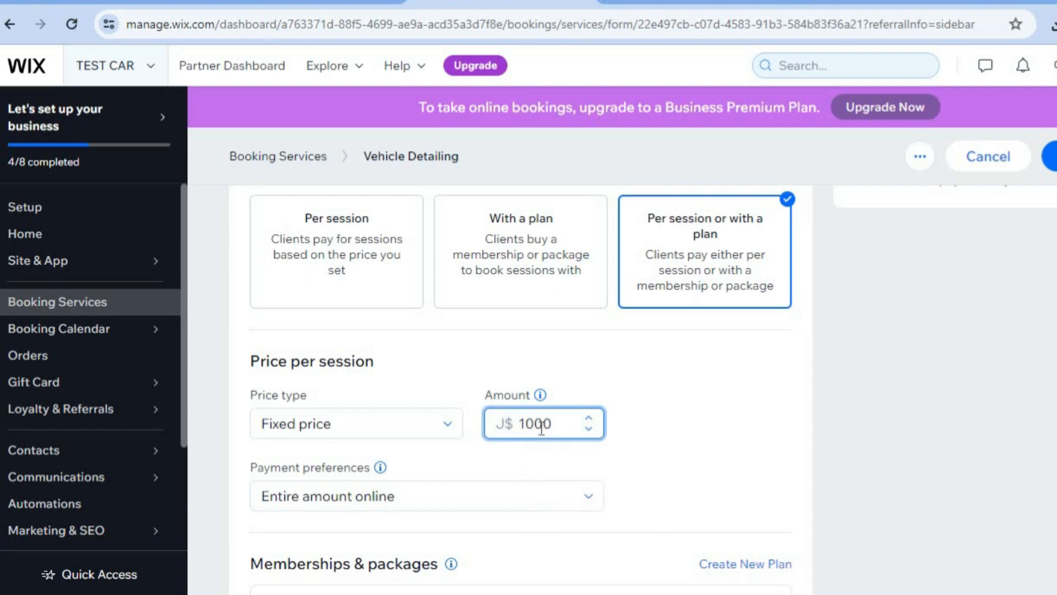
pyautogui.press('BackSpace')
pyautogui.click(717, 408)
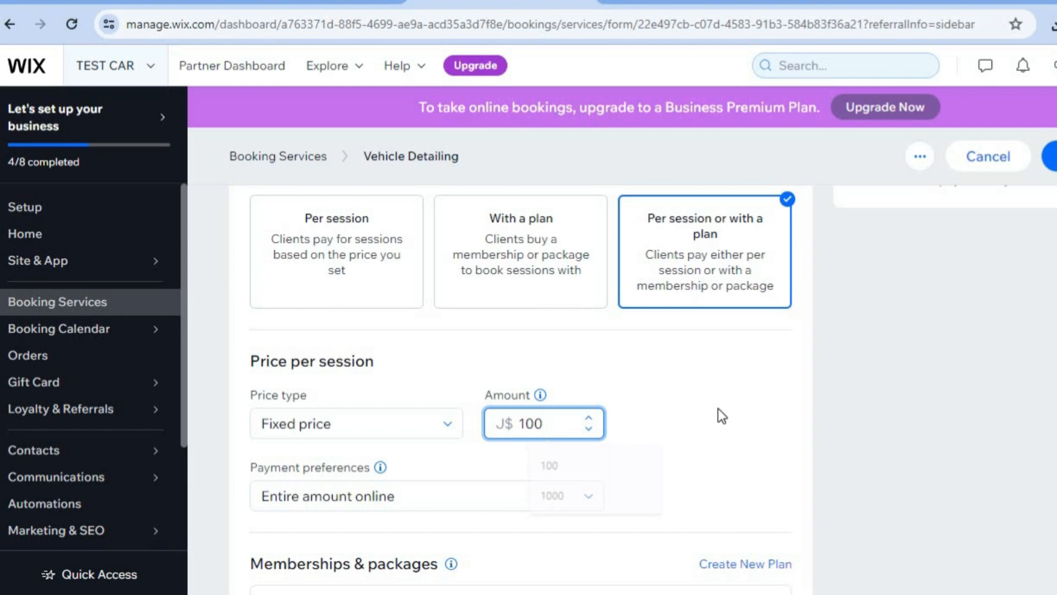
# Keep the existing location and staff, save the service without connecting a plan, and dismiss the upgrade offer
pyautogui.scroll(-5, 717, 408)
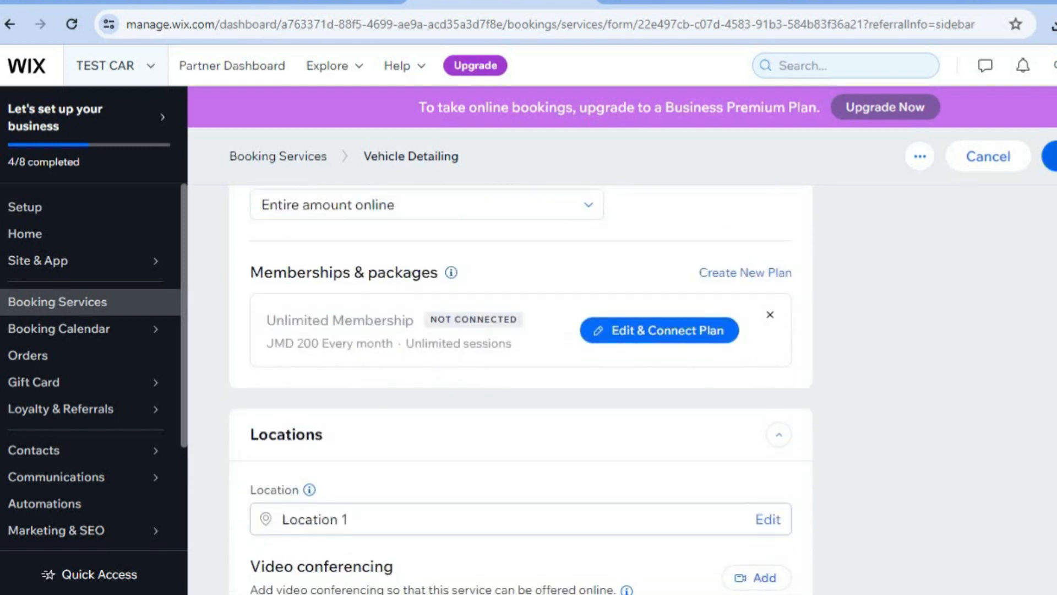
pyautogui.scroll(-2, 712, 371)
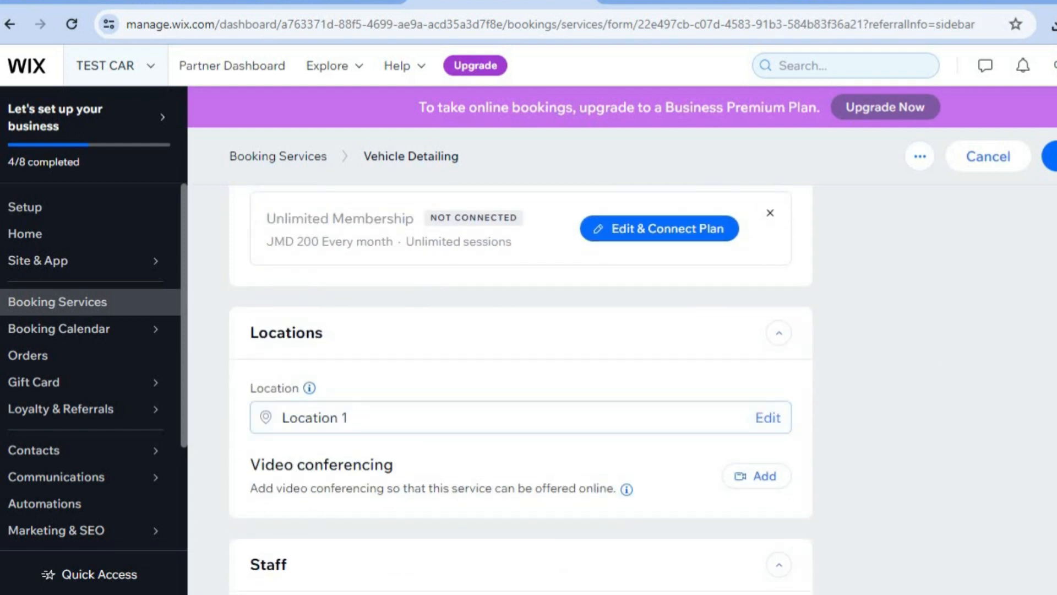
pyautogui.scroll(-2, 521, 385)
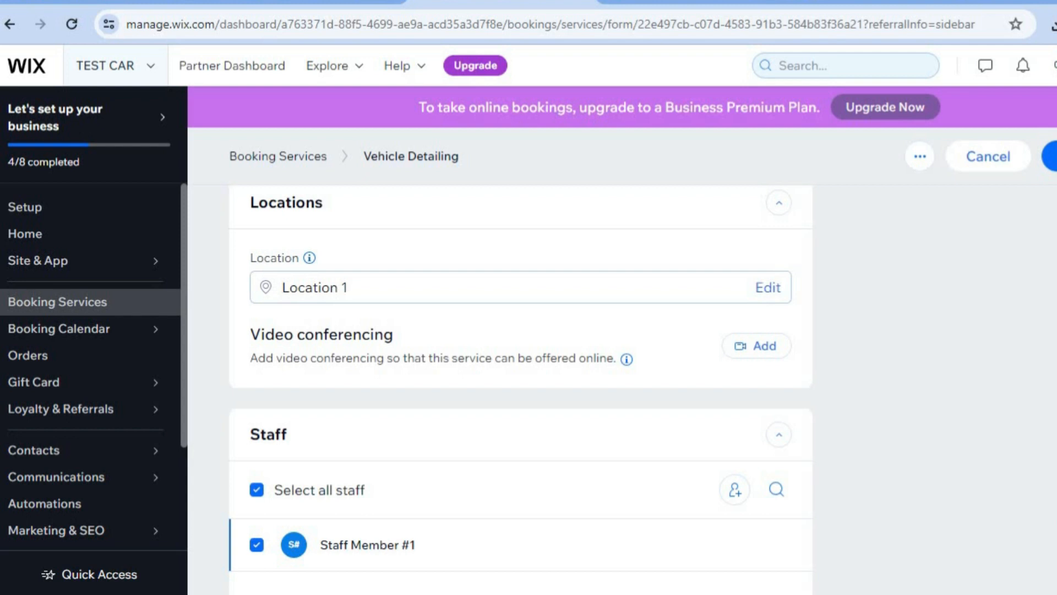
pyautogui.click(1049, 156)
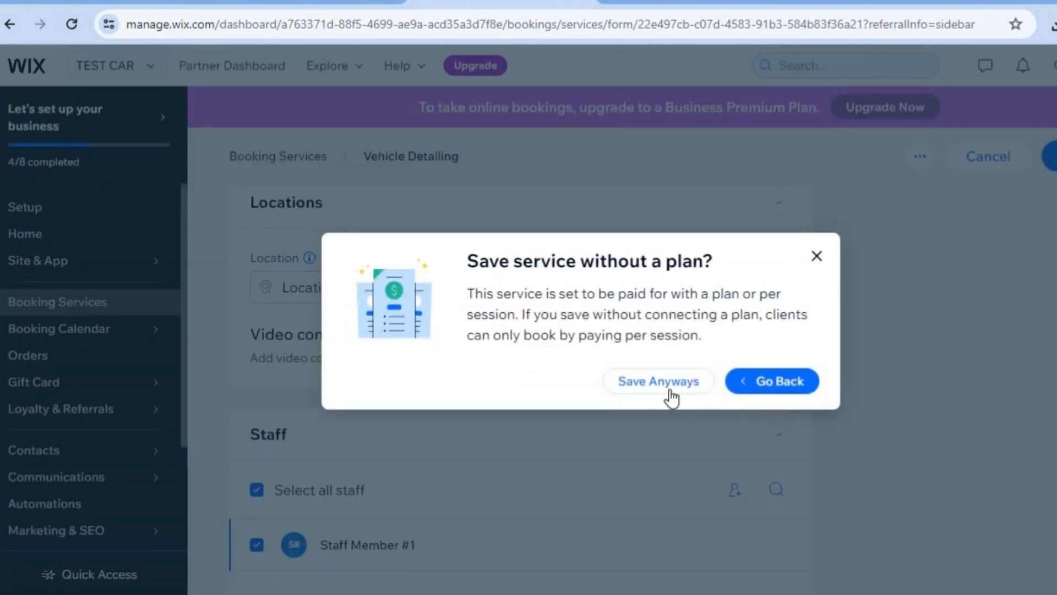
pyautogui.click(650, 385)
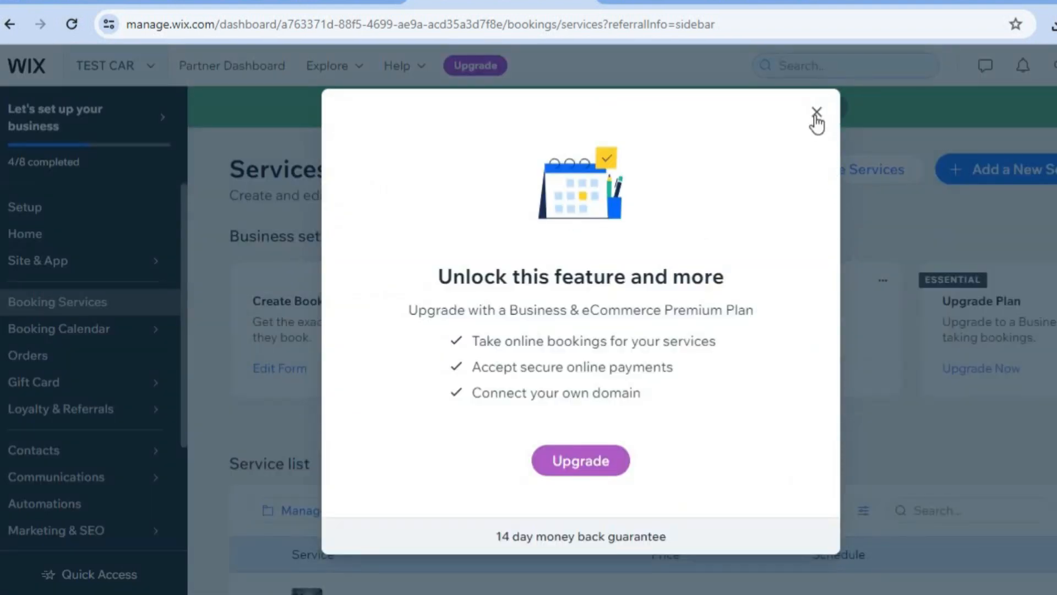
pyautogui.click(817, 114)
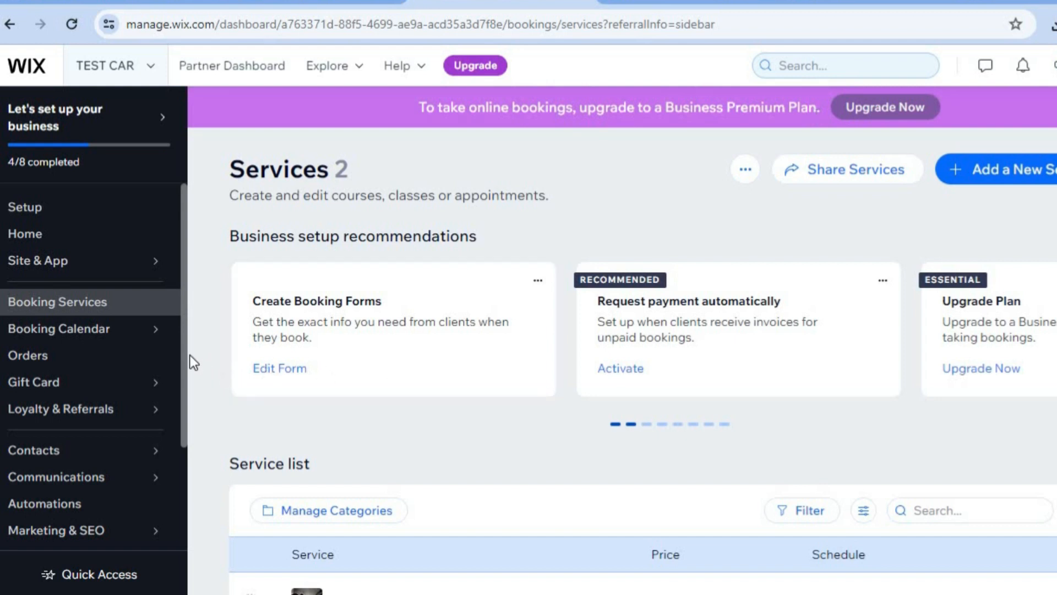
# Go to the site's Payments overview under billing and open the management of payment methods
pyautogui.moveTo(190, 357); pyautogui.dragTo(186, 381)
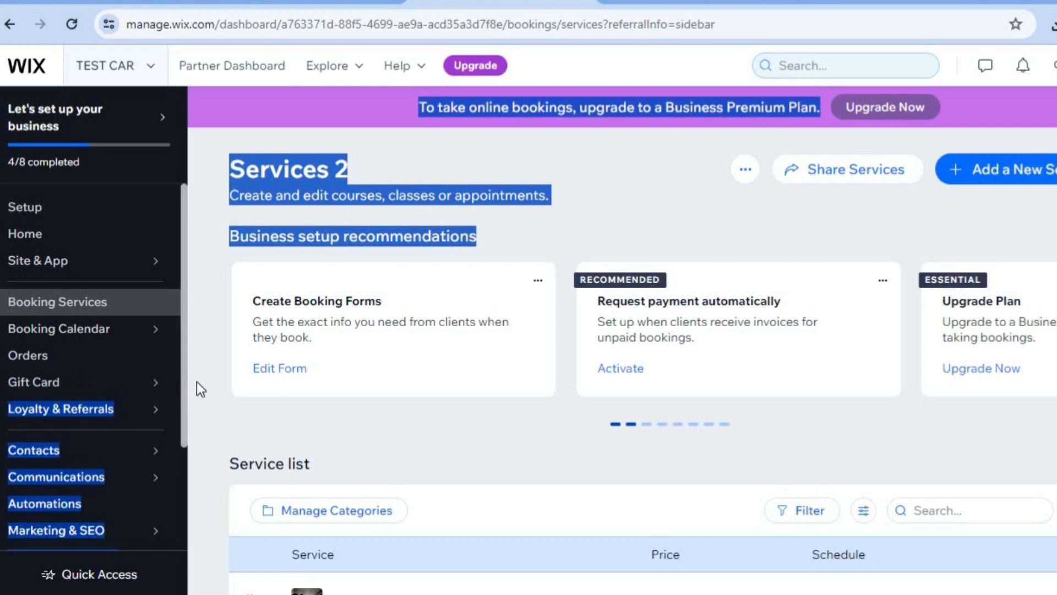
pyautogui.click(186, 383)
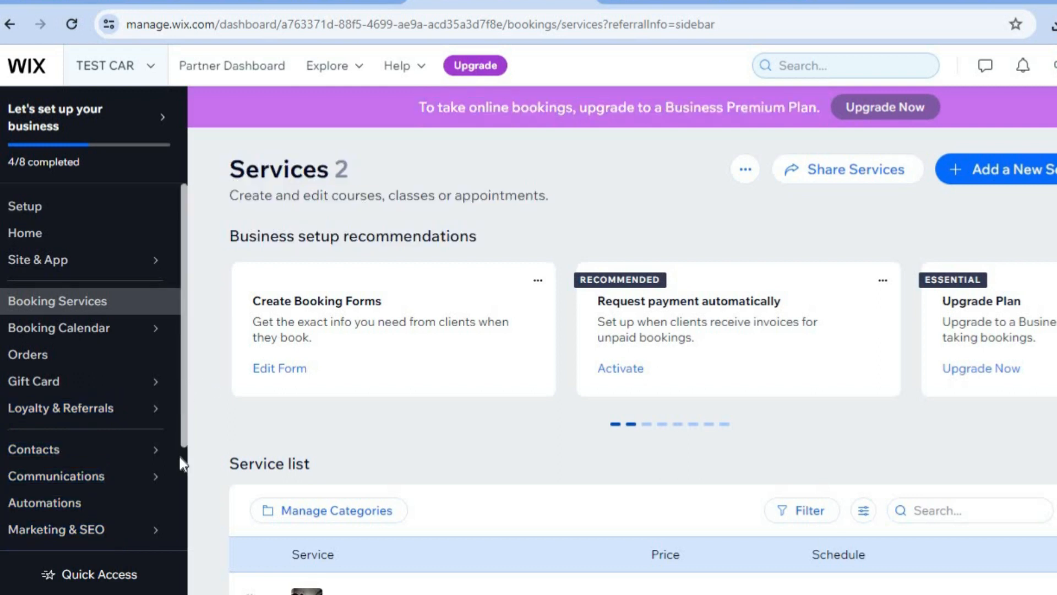
pyautogui.scroll(-3, 176, 495)
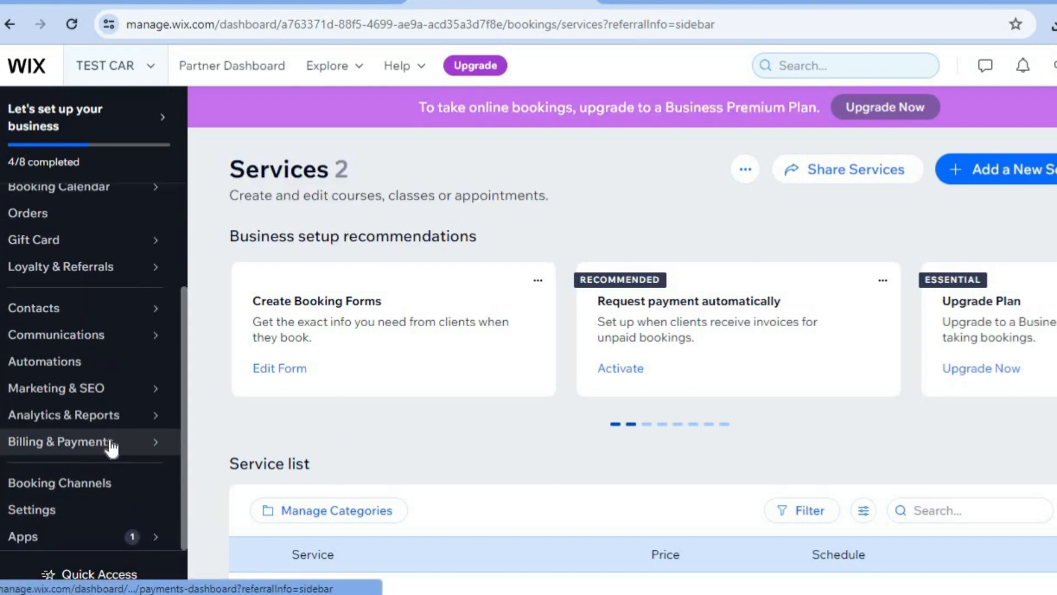
pyautogui.moveTo(107, 449)
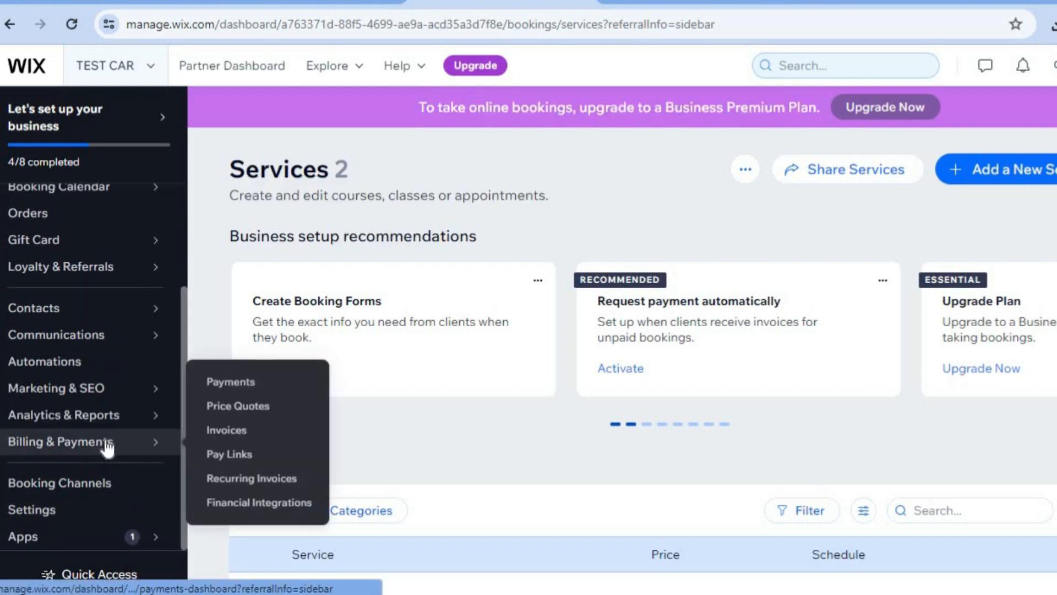
pyautogui.click(234, 392)
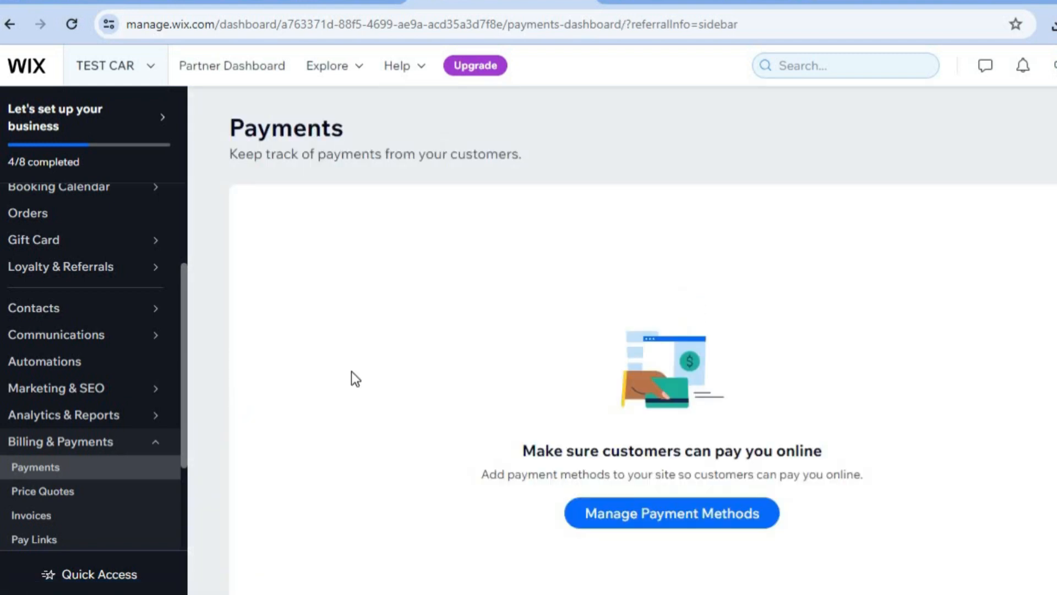
pyautogui.click(662, 521)
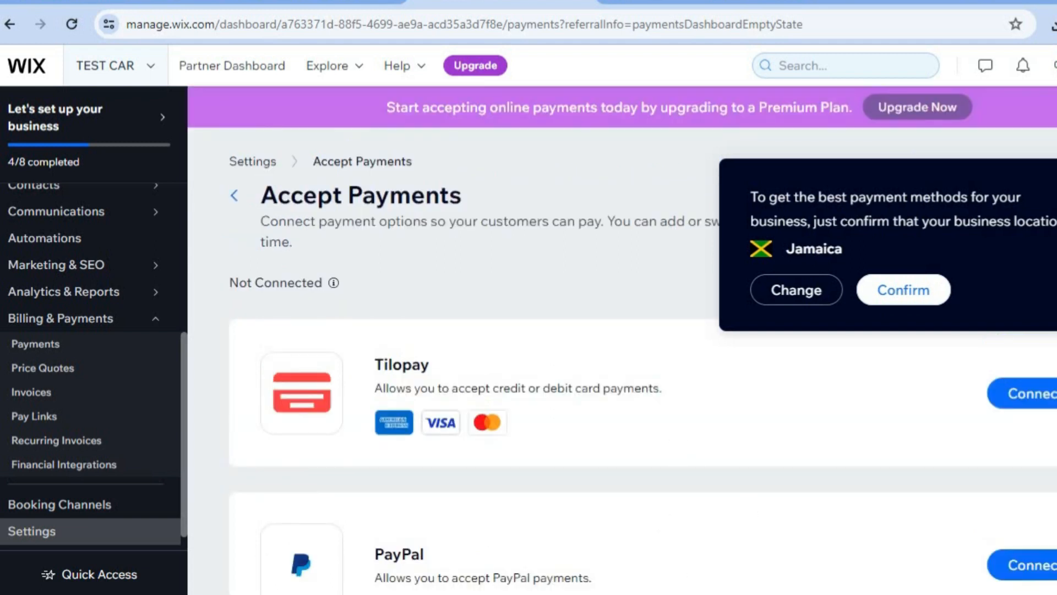
# Examine the payment providers offered for Jamaica, including the additional payment options, and return to Accept Payments
pyautogui.scroll(-2, 643, 366)
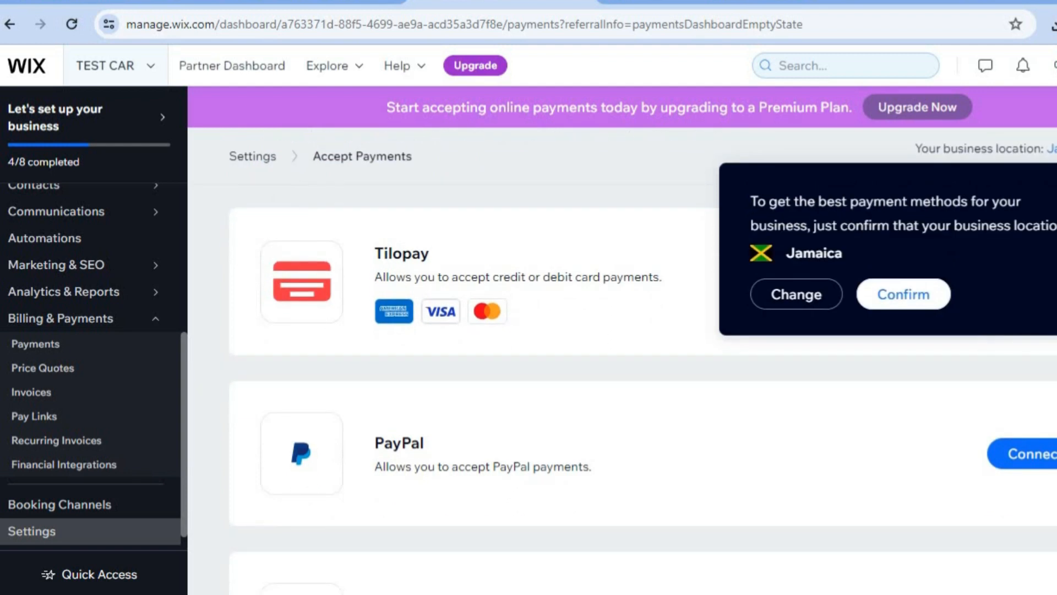
pyautogui.scroll(-2, 643, 389)
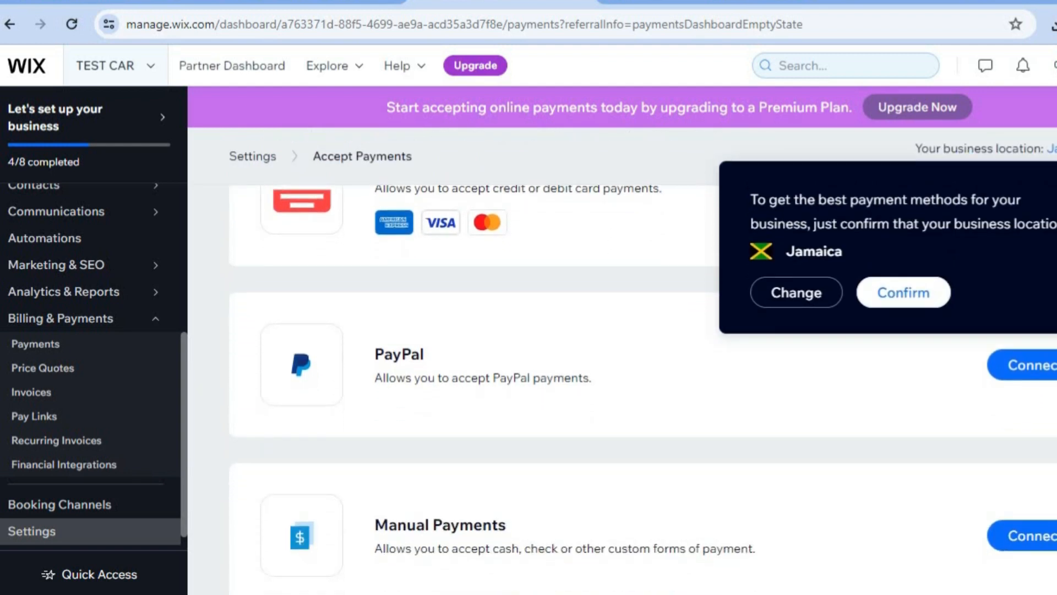
pyautogui.scroll(-2, 643, 389)
pyautogui.scroll(-1, 643, 389)
pyautogui.scroll(1, 643, 389)
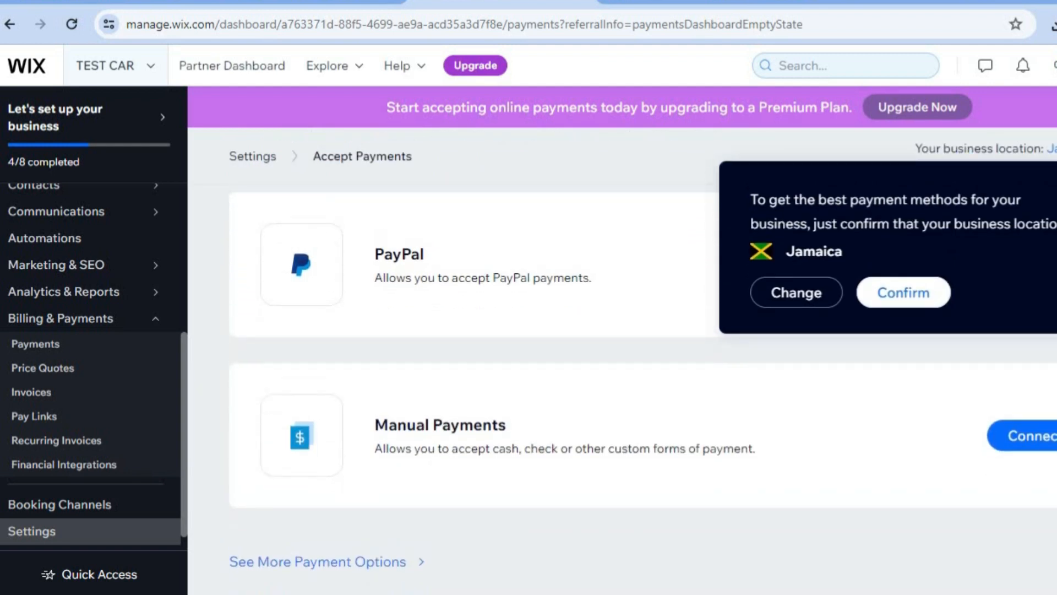
pyautogui.scroll(-1, 643, 389)
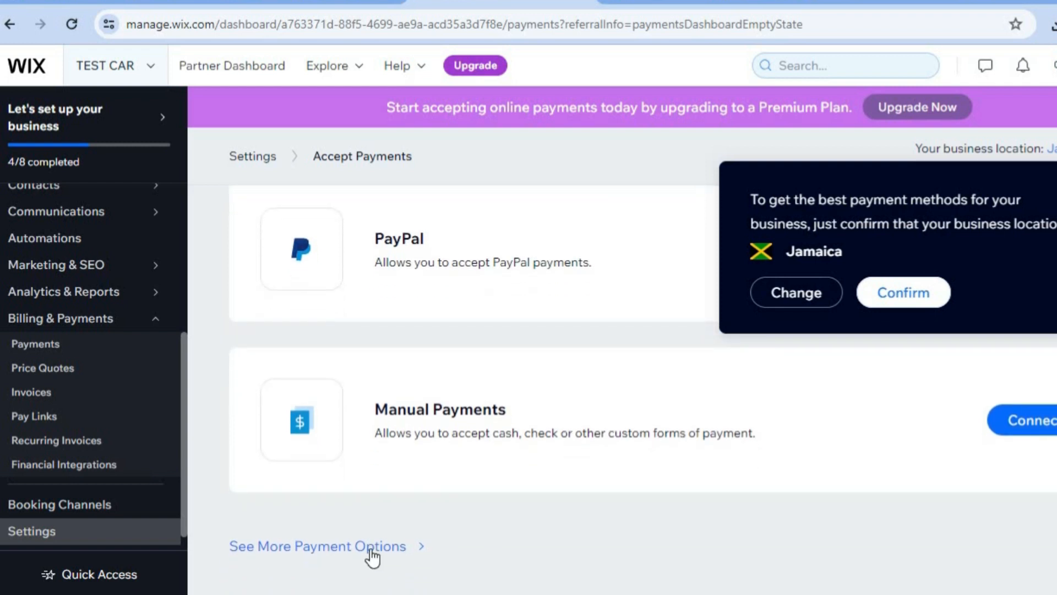
pyautogui.click(333, 547)
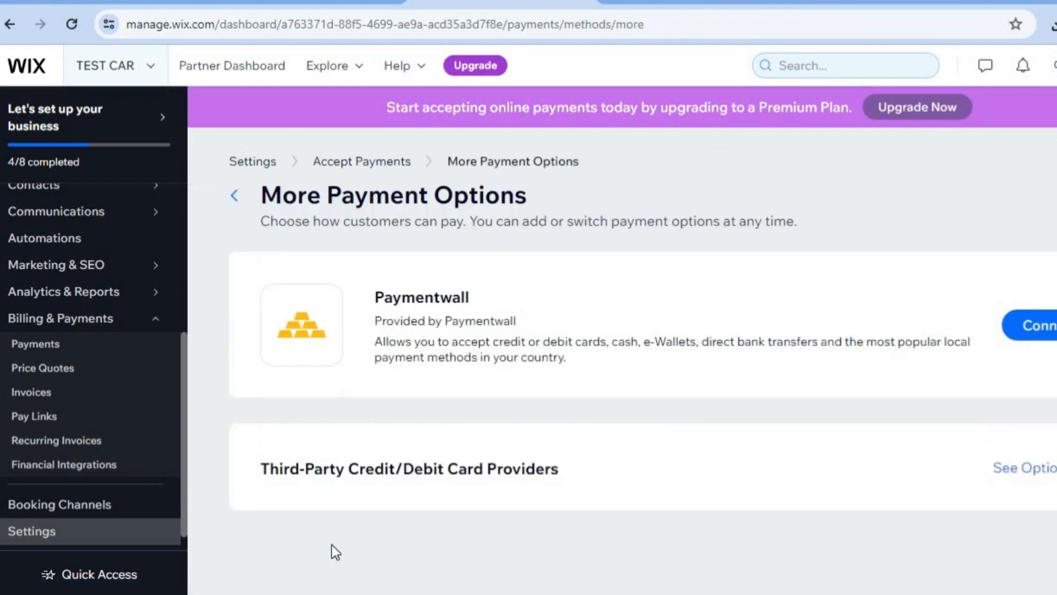
pyautogui.click(234, 194)
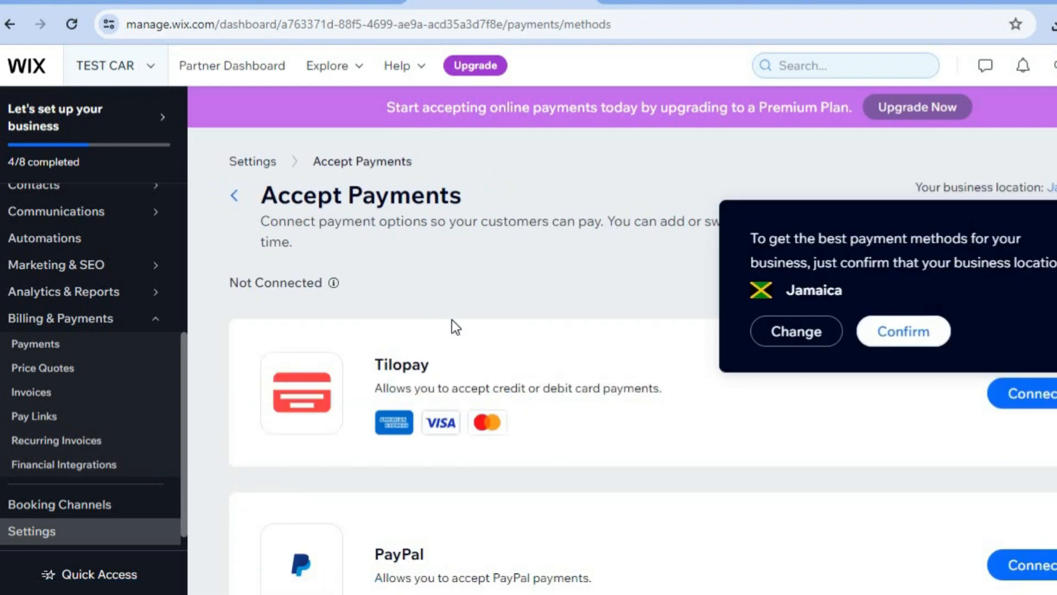
# Change the business location for accepting payments to United States
pyautogui.click(788, 333)
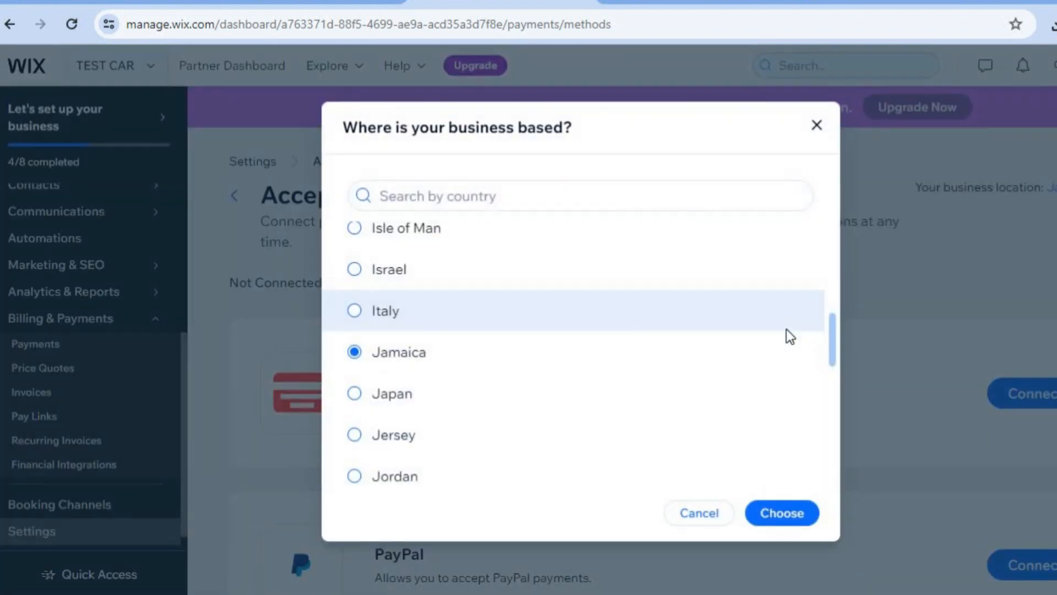
pyautogui.click(601, 195)
pyautogui.write('UNITED')
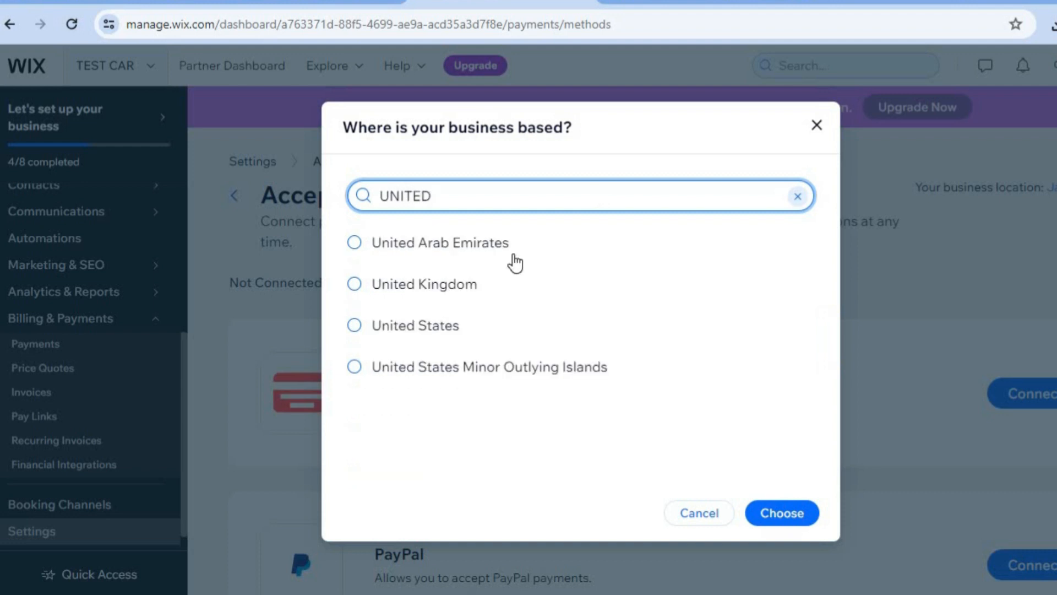
pyautogui.click(451, 322)
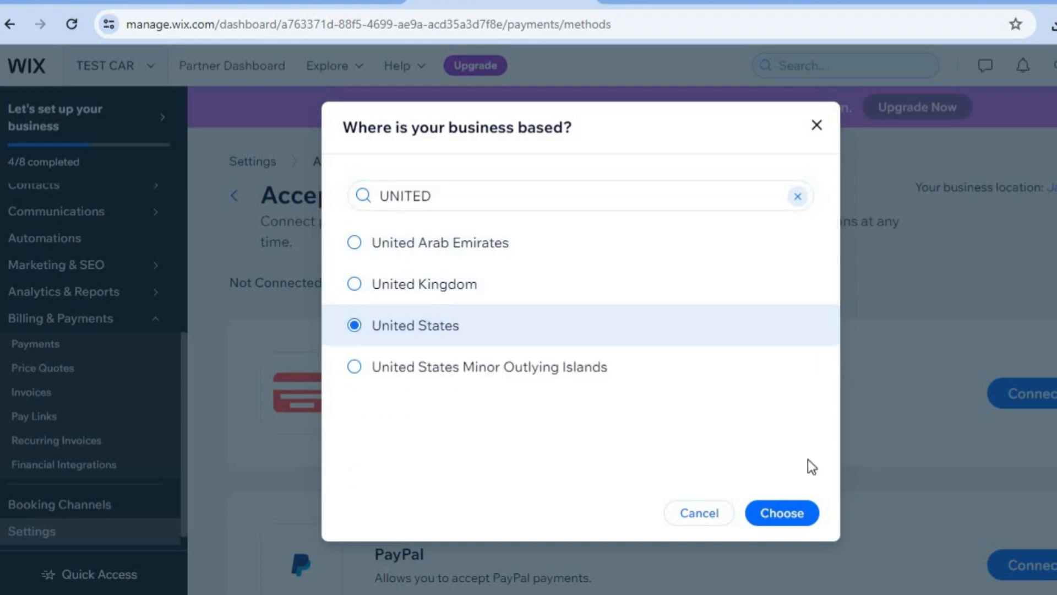
pyautogui.click(781, 512)
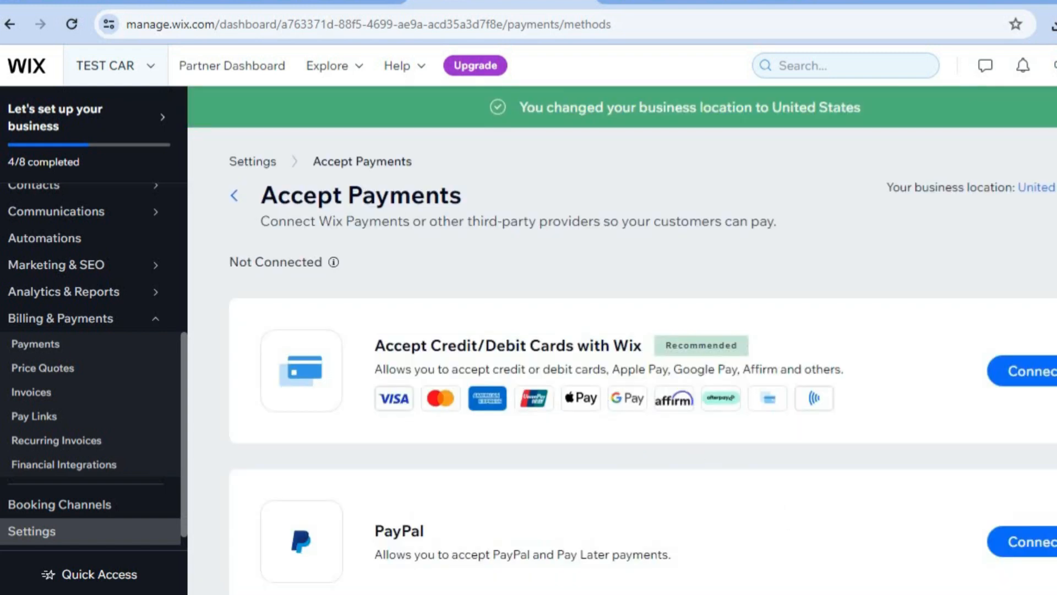
# Examine the payment providers offered for the United States, including the additional payment options
pyautogui.scroll(-2, 622, 341)
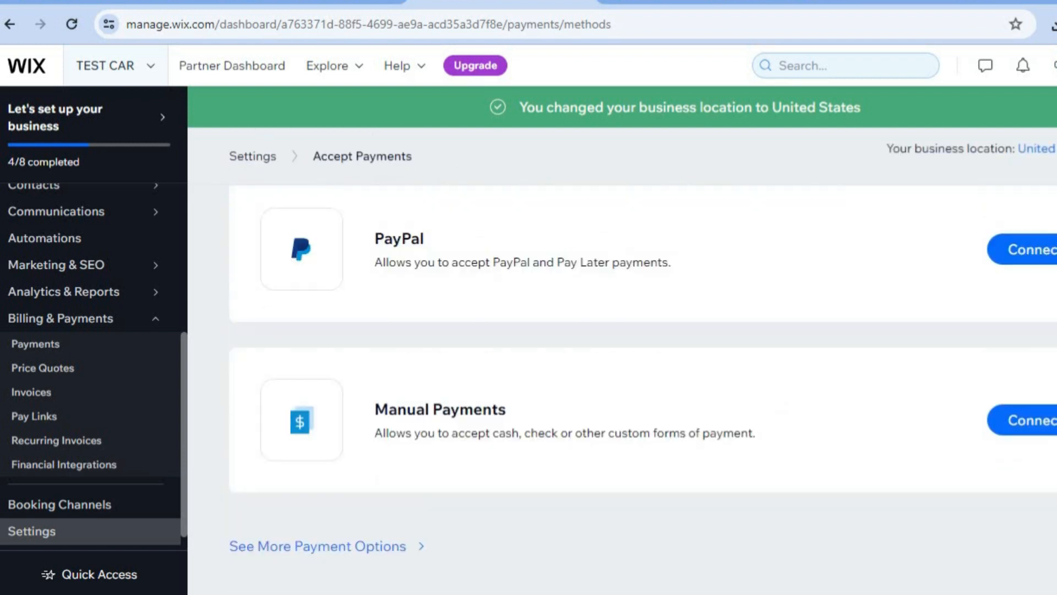
pyautogui.click(361, 548)
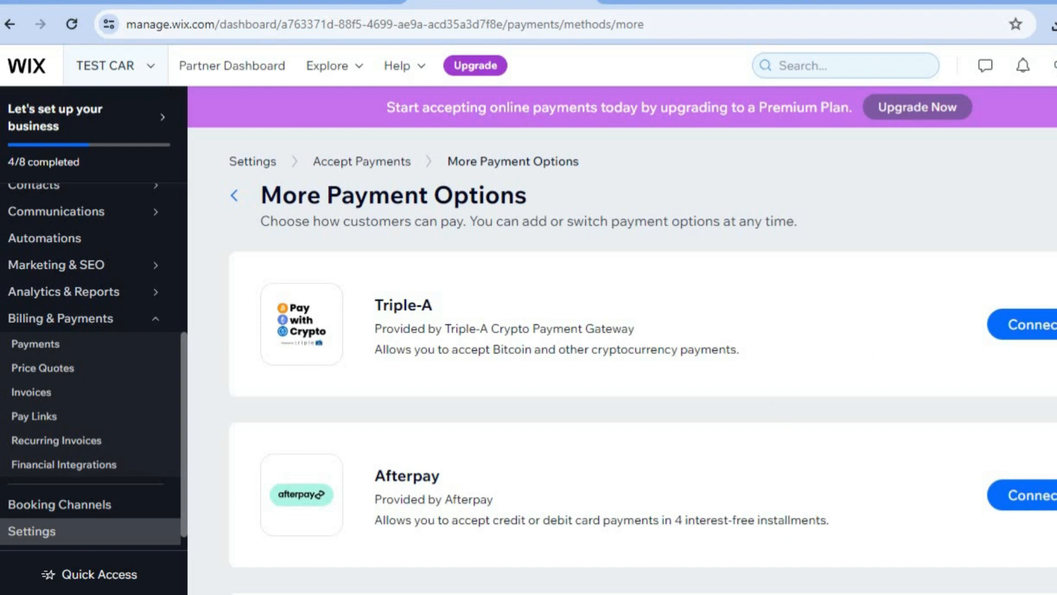
pyautogui.scroll(-7, 643, 394)
pyautogui.scroll(-10, 643, 386)
pyautogui.scroll(-4, 643, 387)
# Open the premium upgrade offer, compare the Business and eCommerce plans and their features, and return to the site dashboard
pyautogui.click(902, 108)
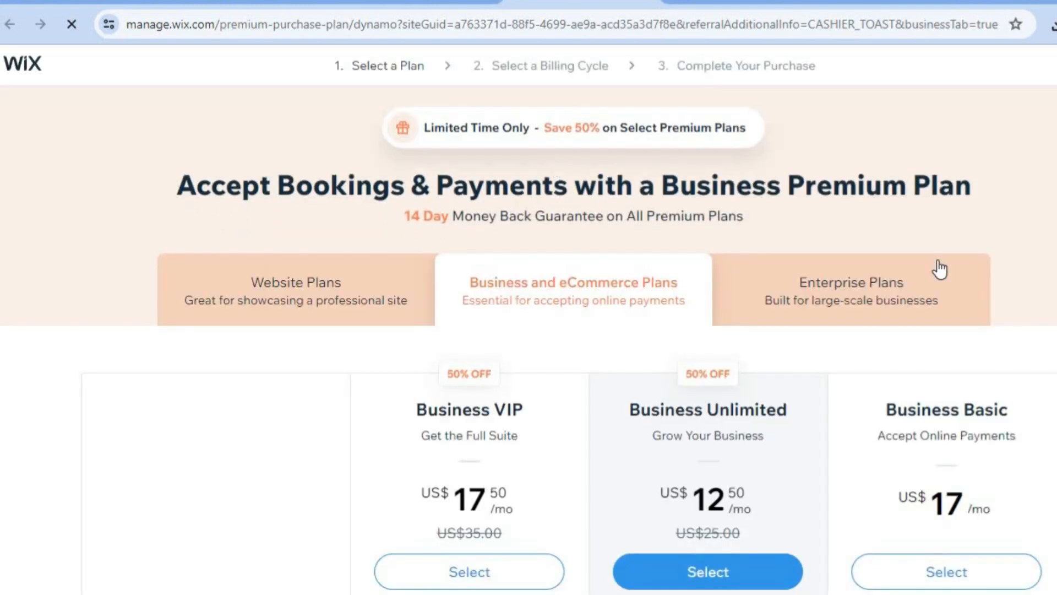
pyautogui.scroll(-3, 760, 297)
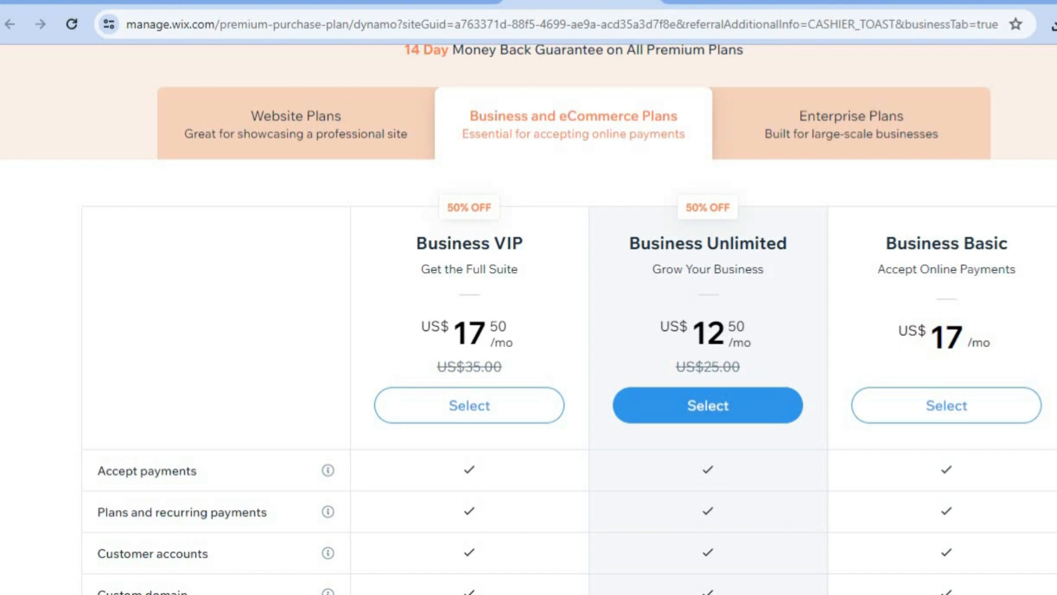
pyautogui.scroll(-5, 529, 319)
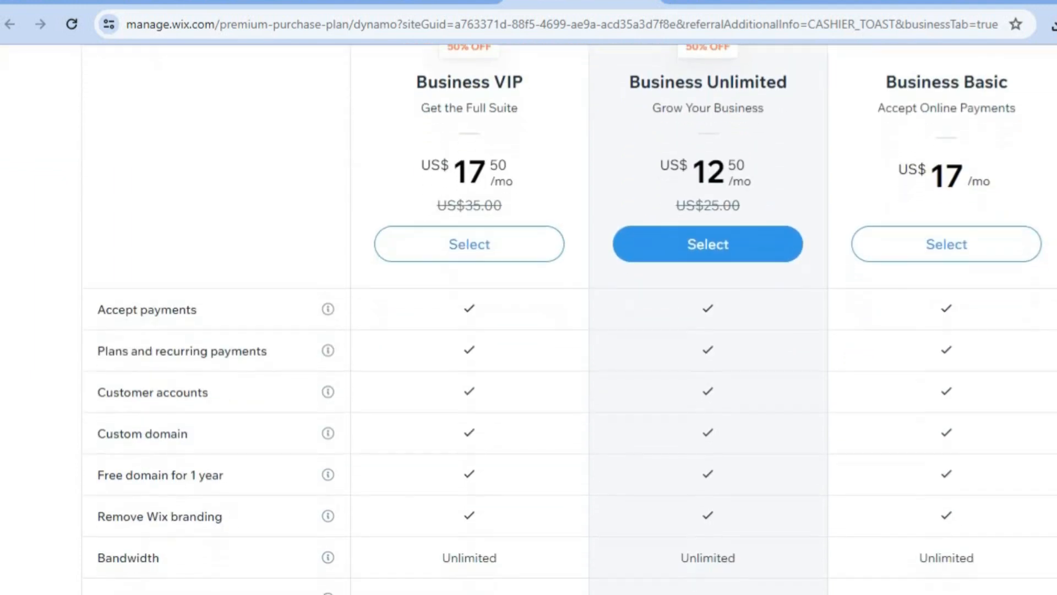
pyautogui.scroll(3, 610, 394)
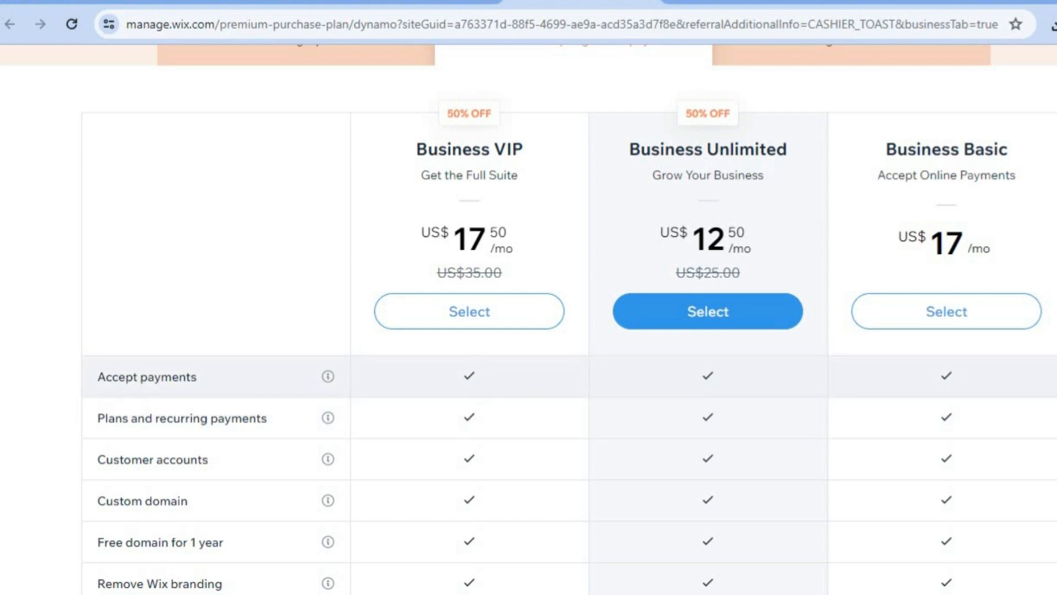
pyautogui.scroll(-4, 529, 317)
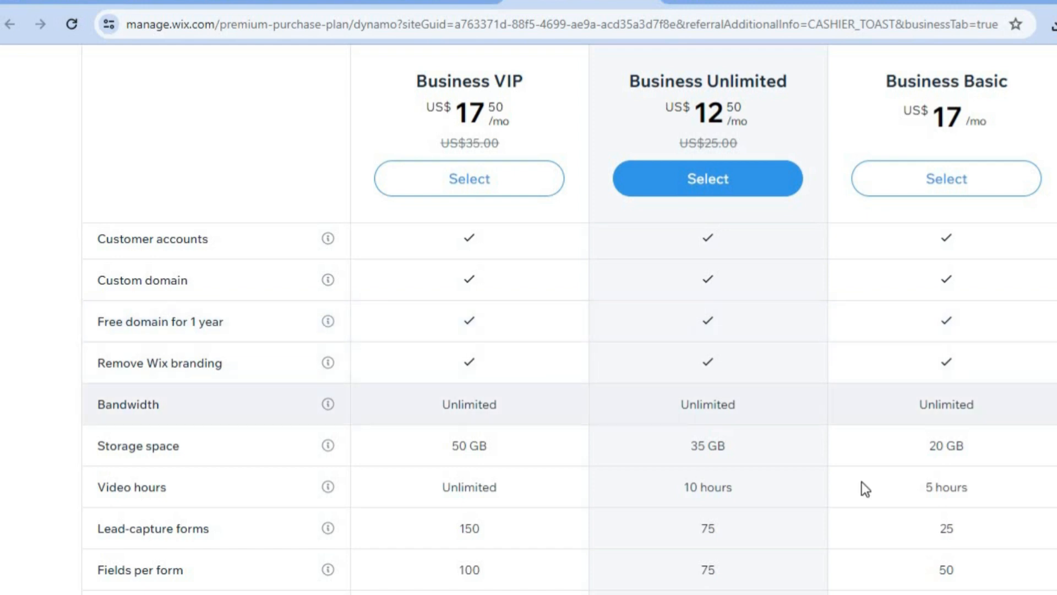
pyautogui.scroll(-7, 567, 410)
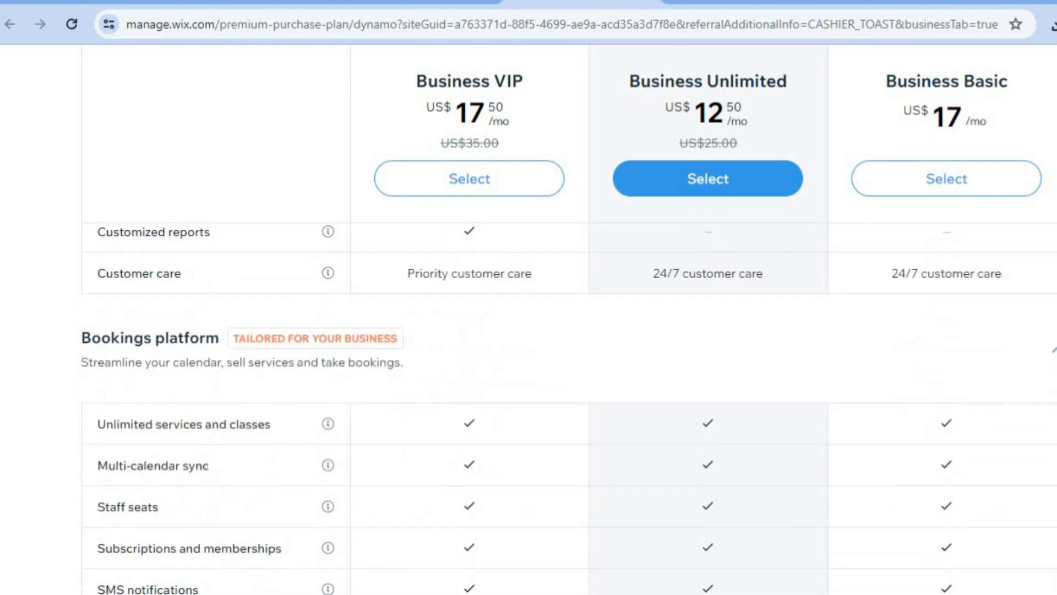
pyautogui.scroll(-6, 567, 410)
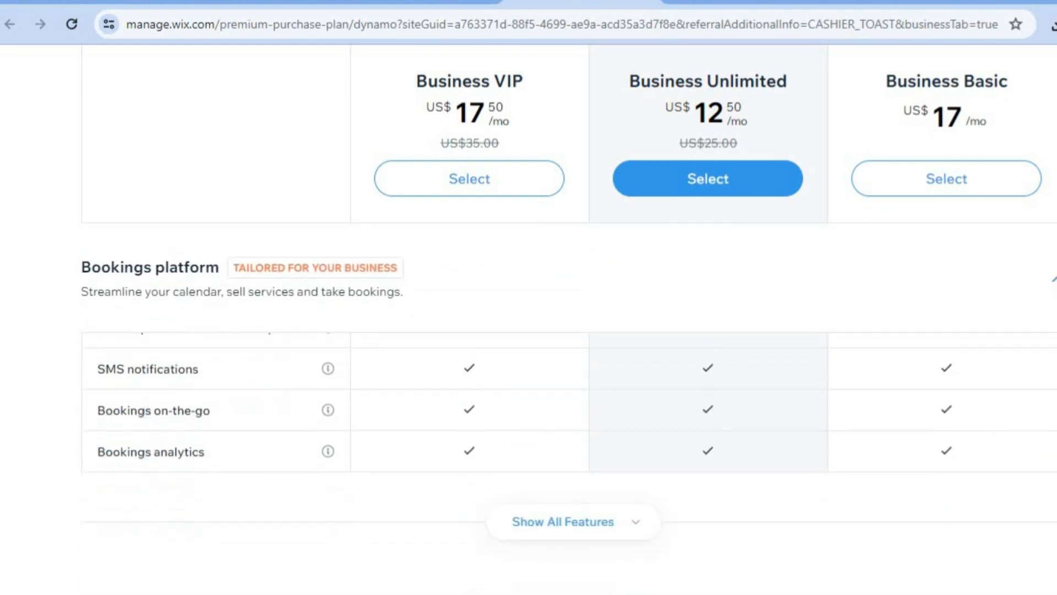
pyautogui.scroll(12, 805, 202)
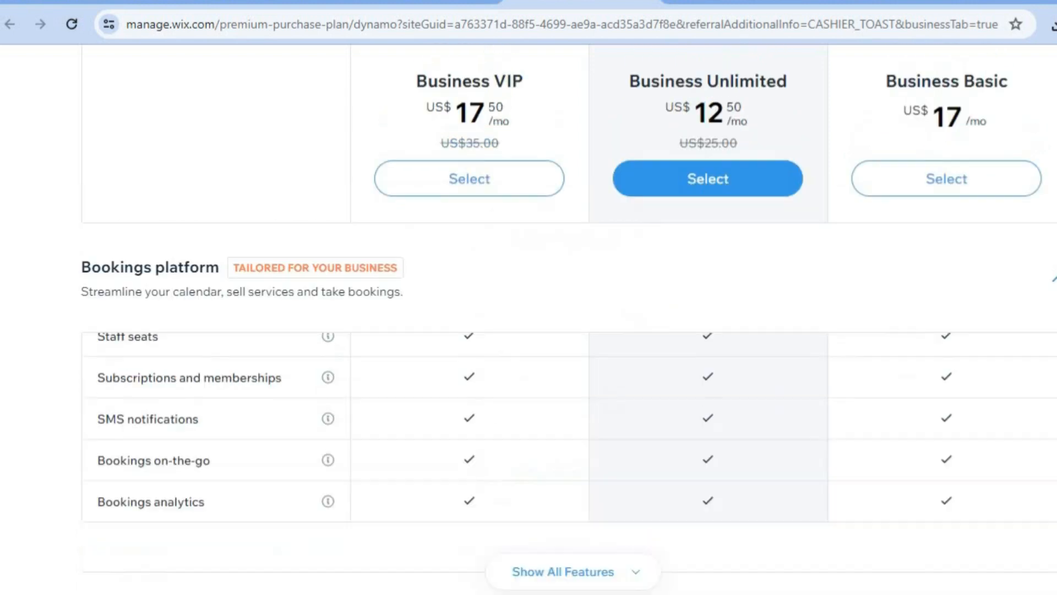
pyautogui.scroll(-2, 805, 203)
pyautogui.scroll(2, 805, 202)
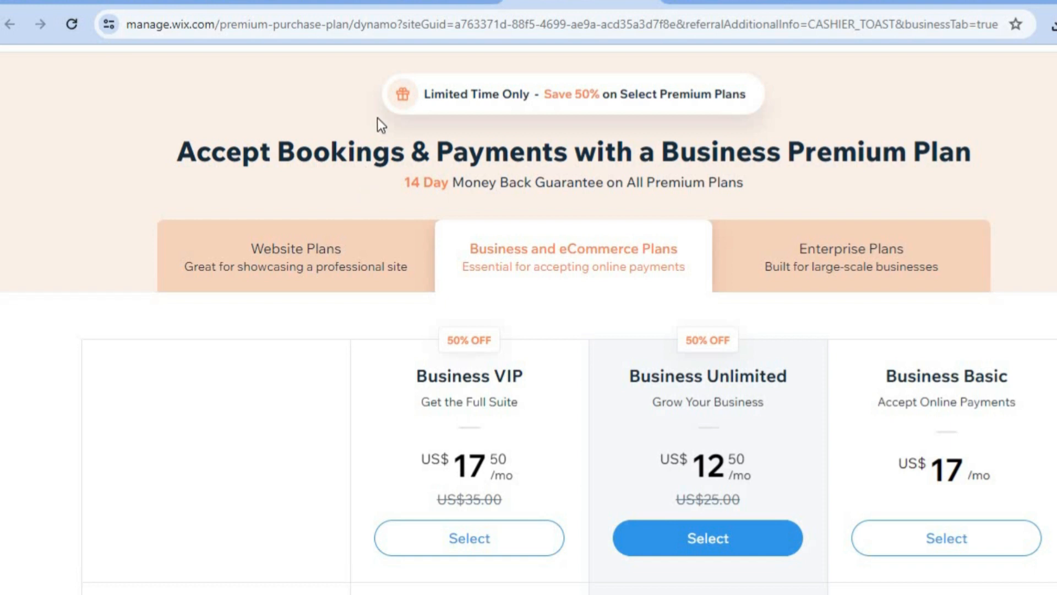
pyautogui.click(388, 5)
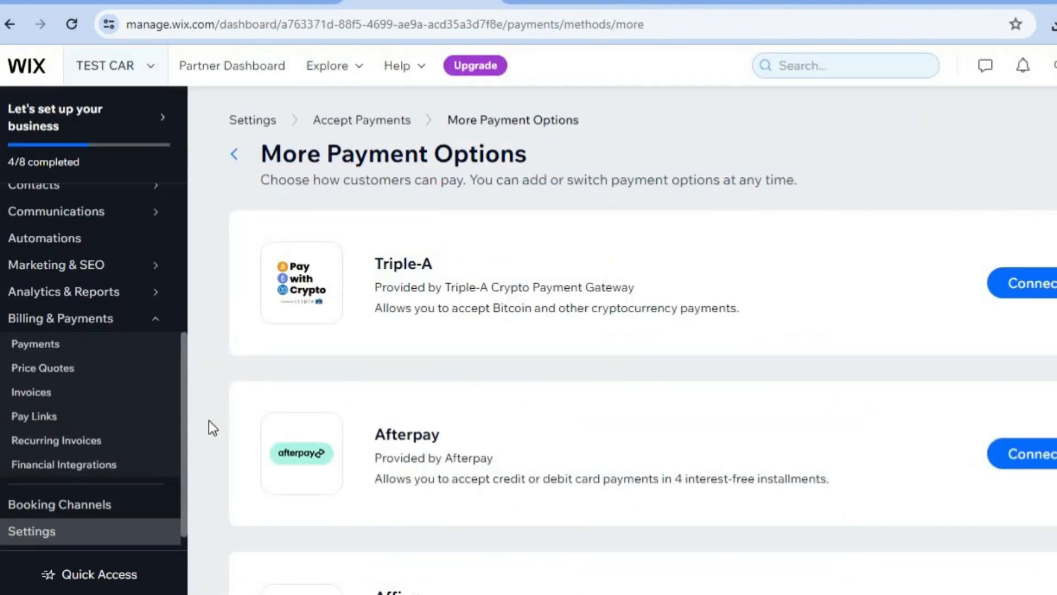
# Go to the site's Setup page and start designing the website by customizing a designed template
pyautogui.moveTo(183, 424); pyautogui.dragTo(206, 210)
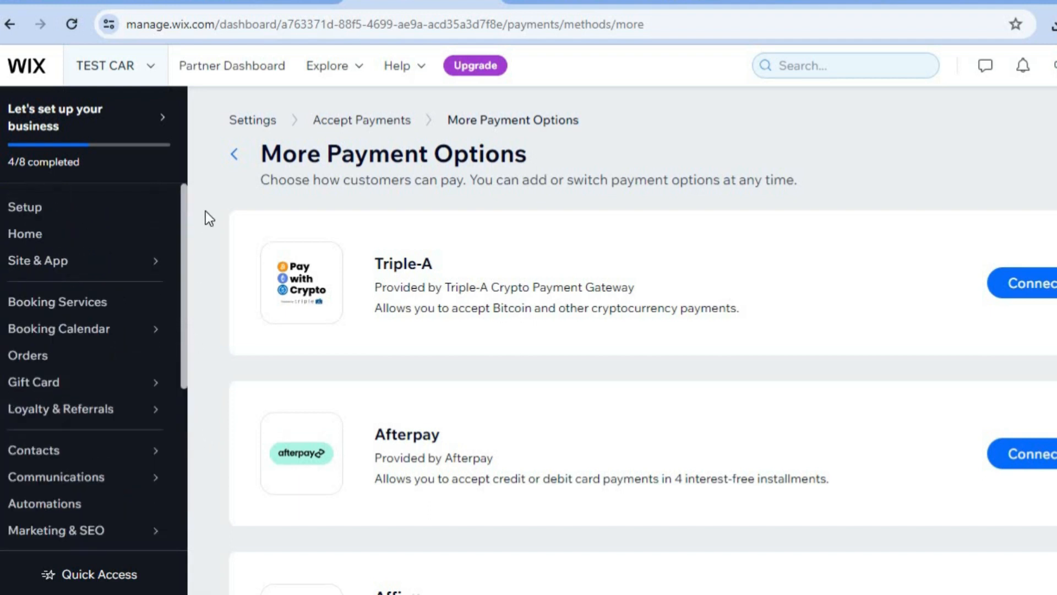
pyautogui.click(22, 203)
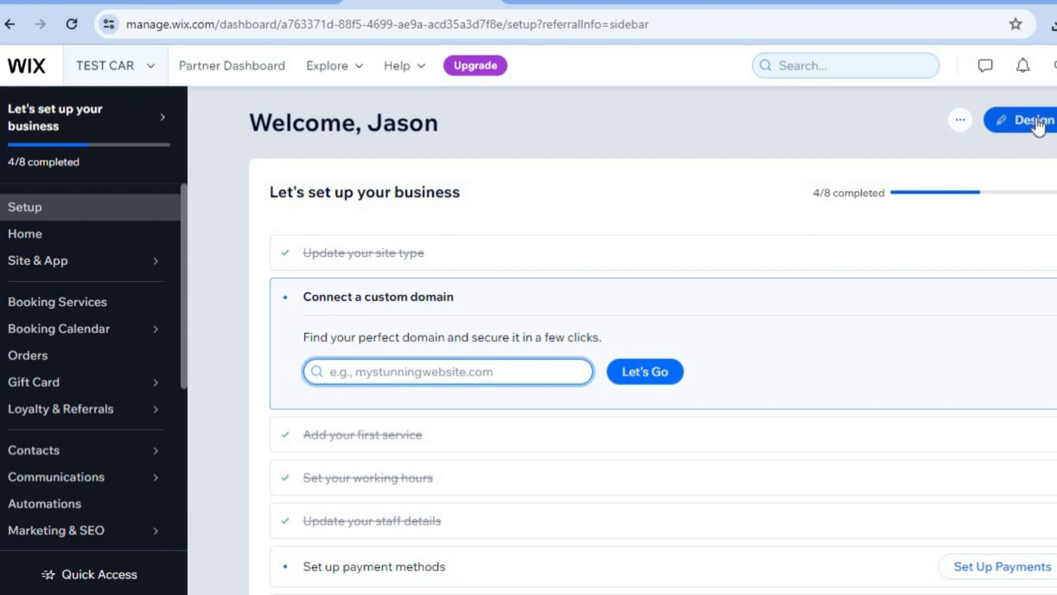
pyautogui.click(1035, 121)
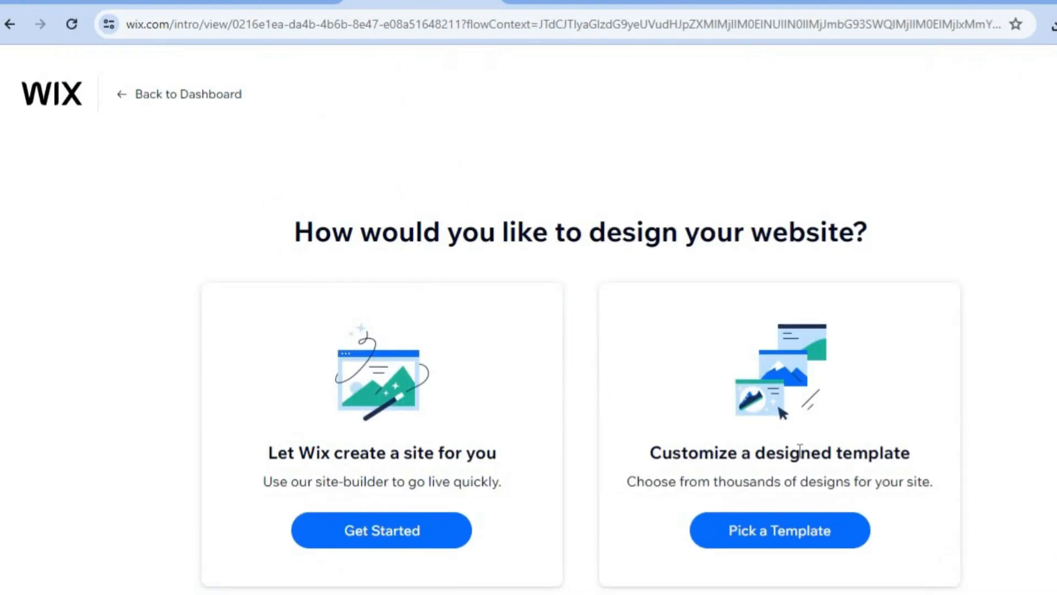
pyautogui.click(778, 531)
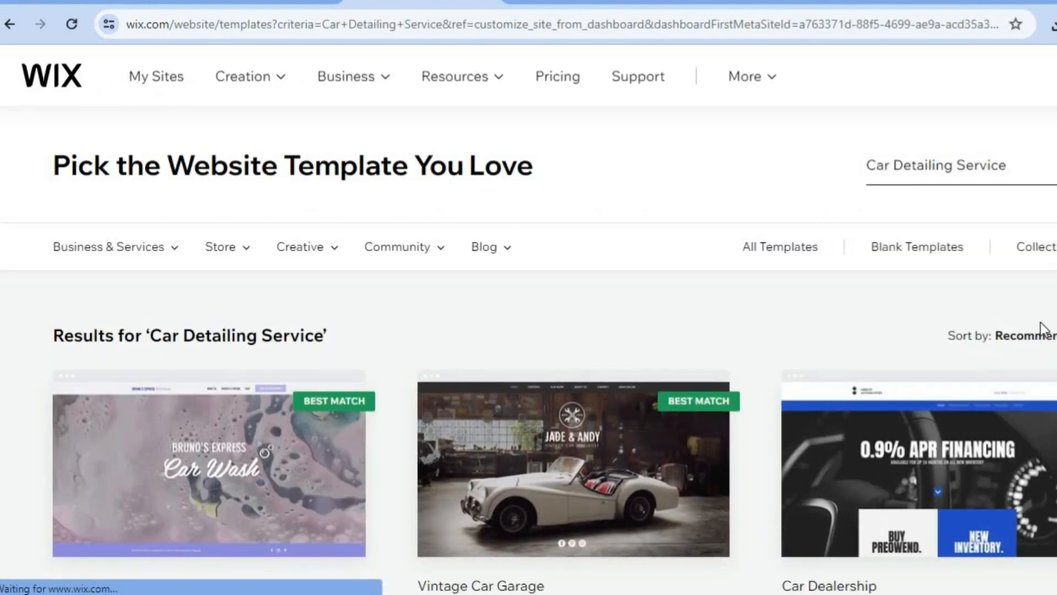
# Examine the website templates suggested for Car Detailing Service
pyautogui.scroll(-1, 529, 319)
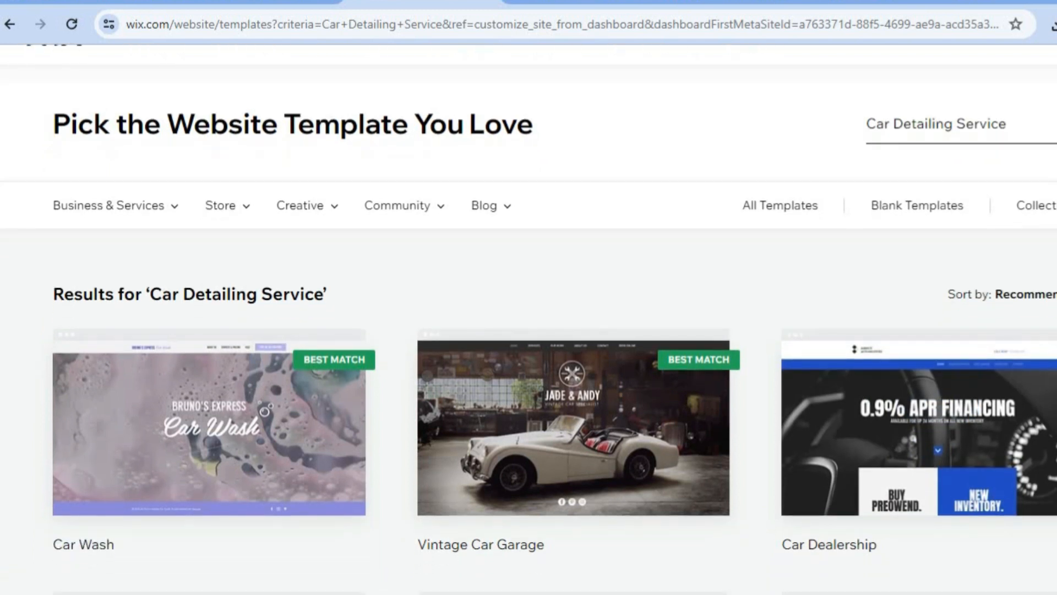
pyautogui.scroll(-3, 529, 319)
pyautogui.scroll(-3, 528, 319)
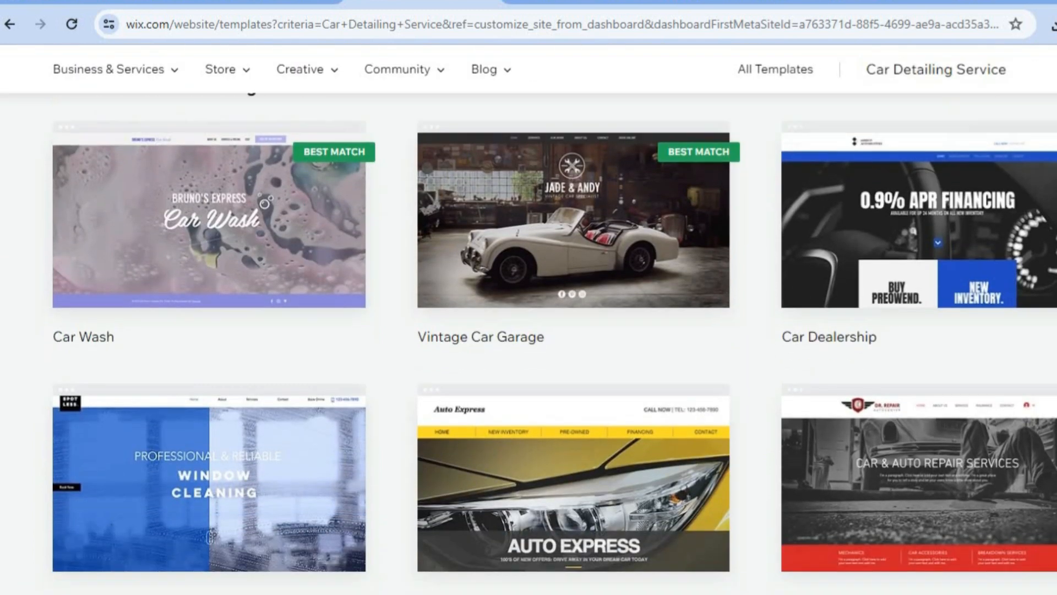
pyautogui.scroll(-10, 529, 319)
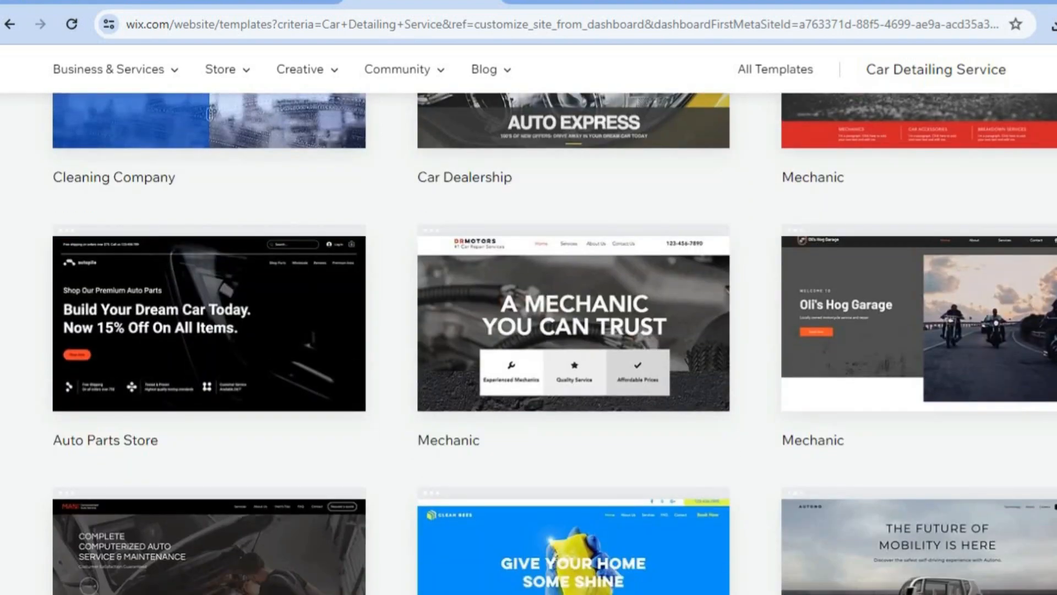
pyautogui.scroll(15, 529, 319)
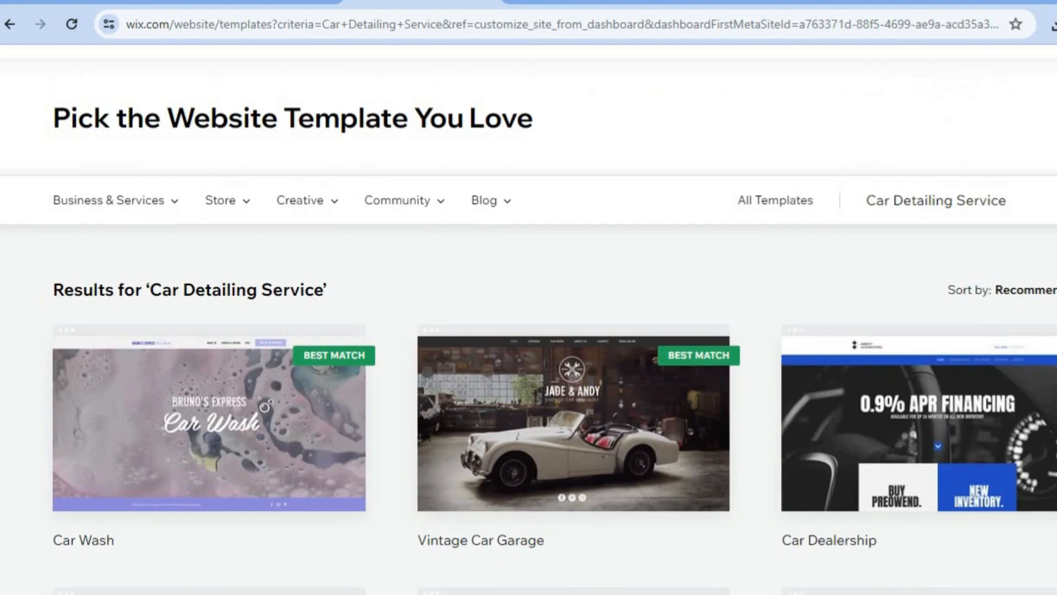
pyautogui.scroll(-10, 528, 319)
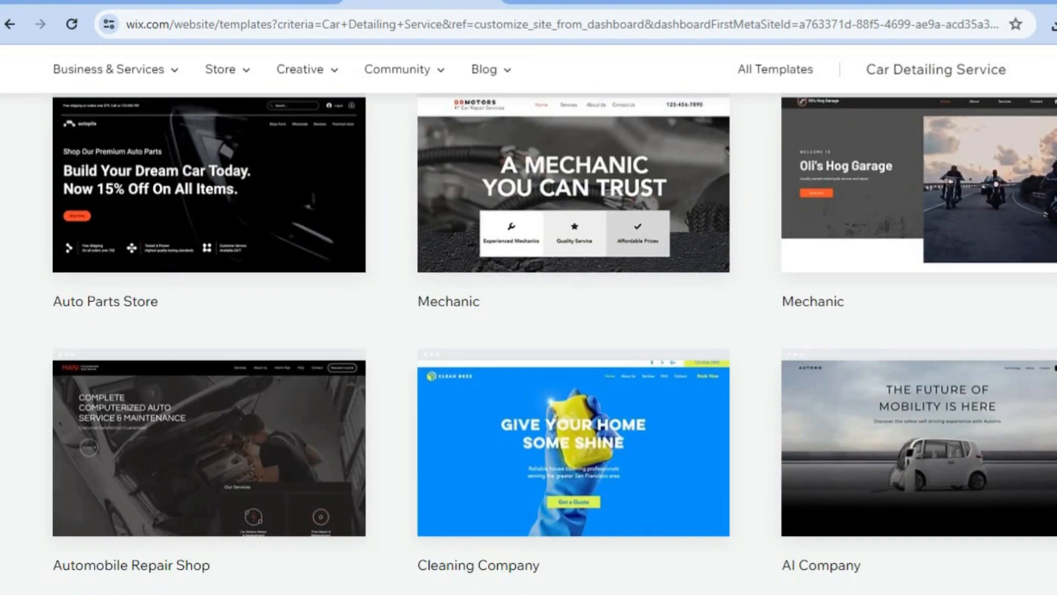
pyautogui.scroll(10, 529, 320)
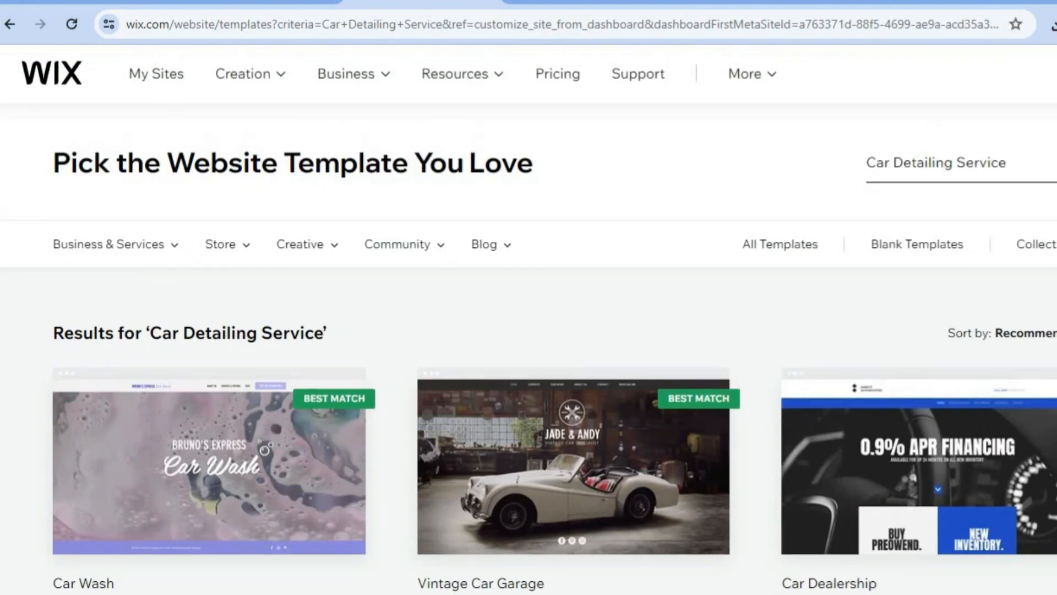
pyautogui.scroll(-3, 628, 345)
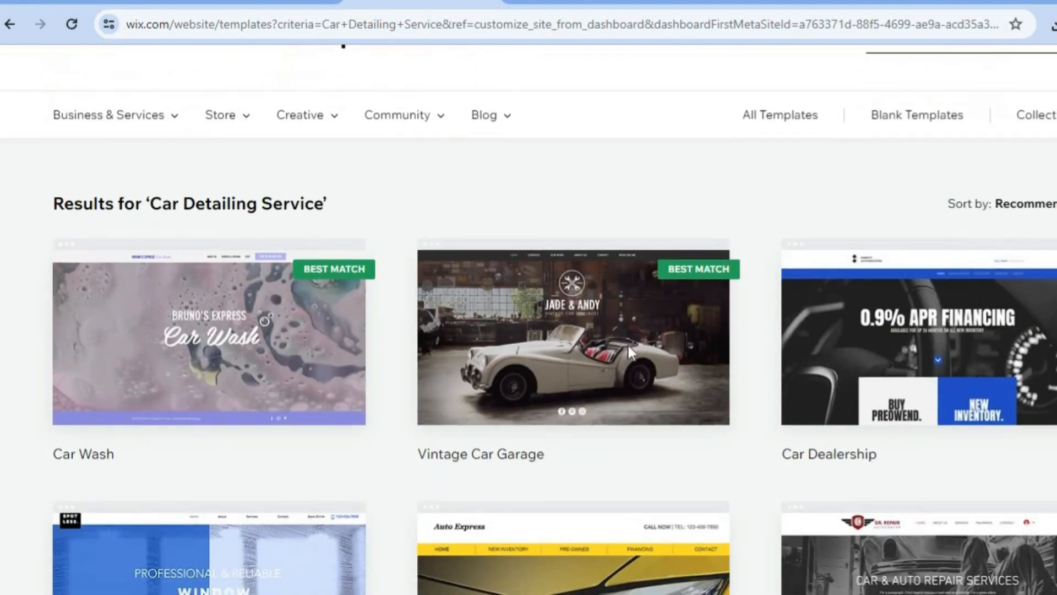
# Open the Car Wash template for editing and dismiss the offer to write the site content with AI
pyautogui.moveTo(286, 336)
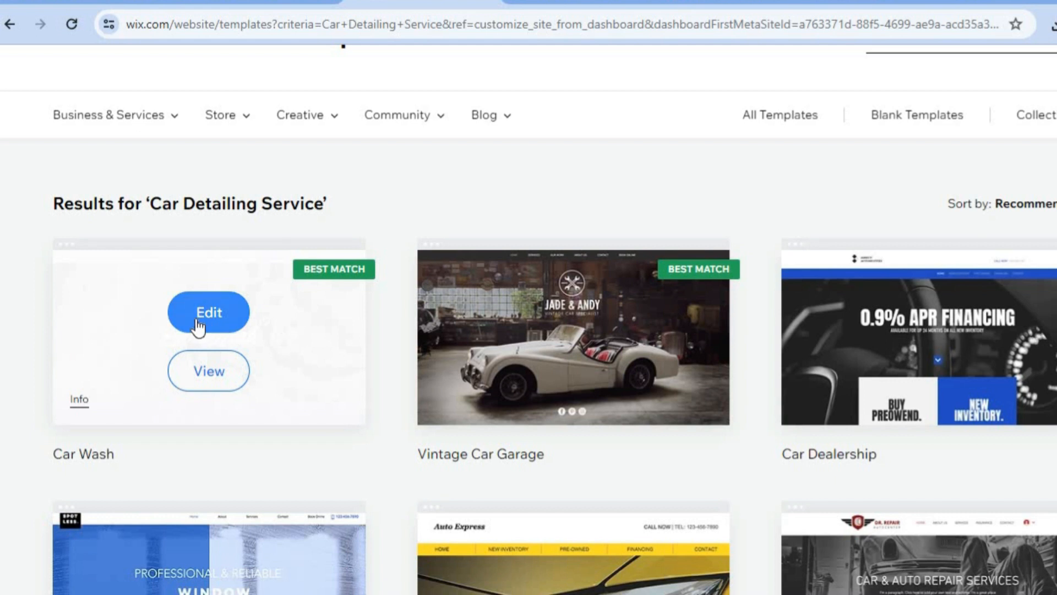
pyautogui.click(197, 321)
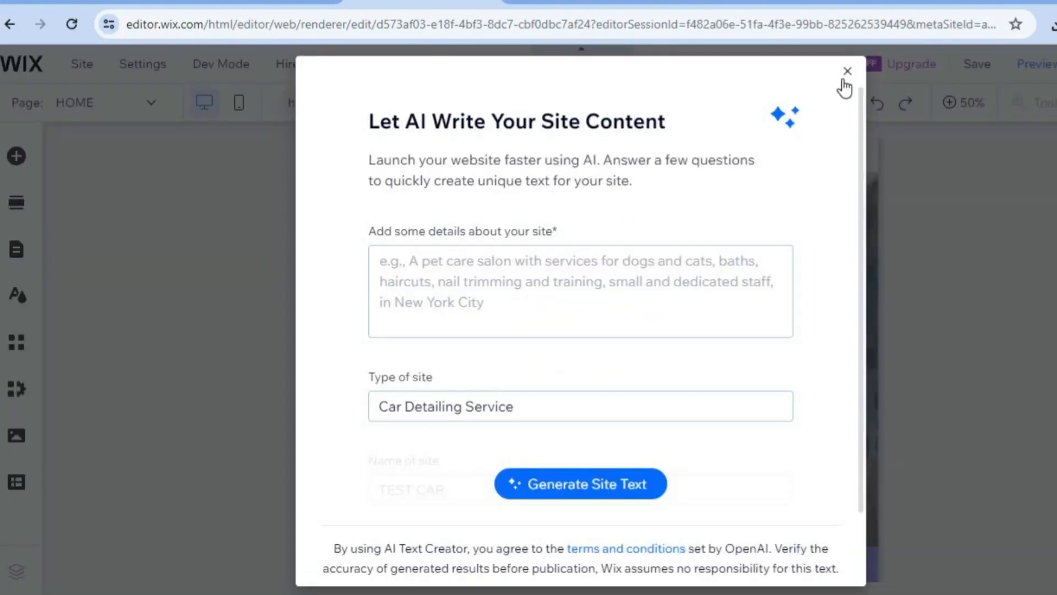
pyautogui.click(845, 75)
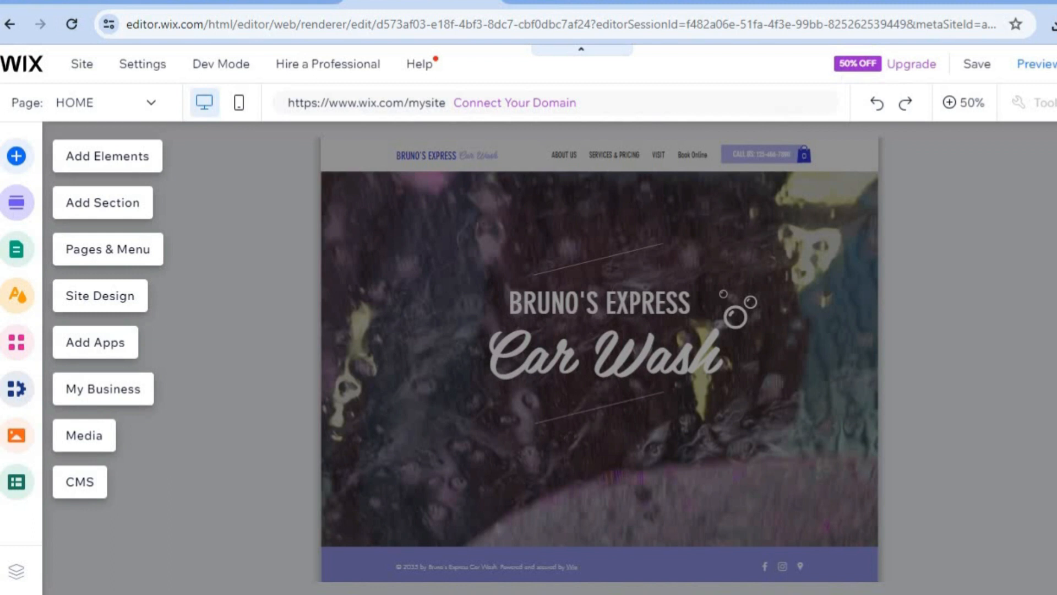
# Use Quick Edit on the header to change the business name title to DEAN'S EXPRESS
pyautogui.click(971, 110)
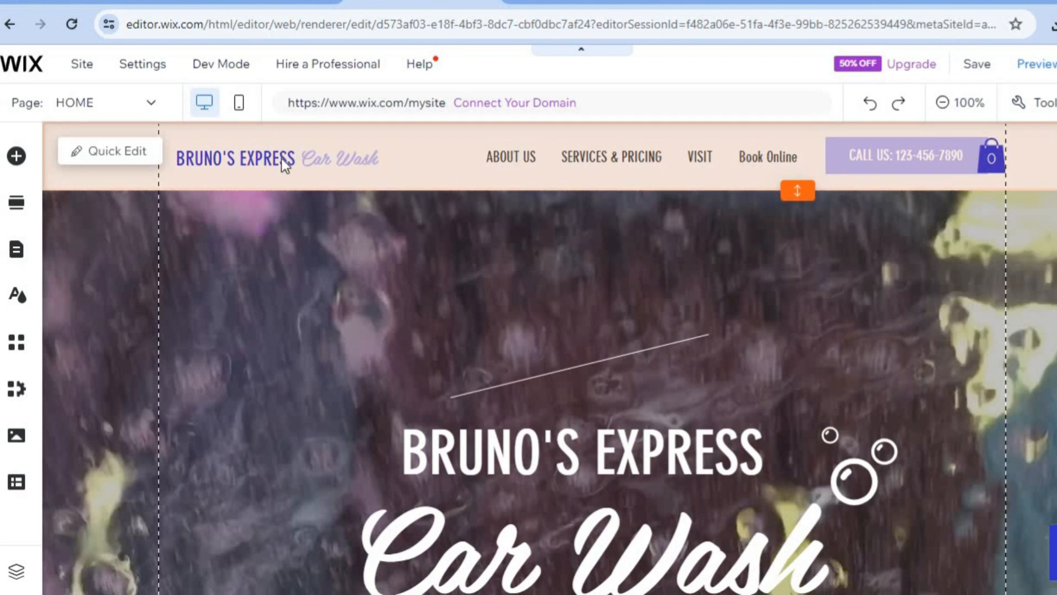
pyautogui.click(125, 156)
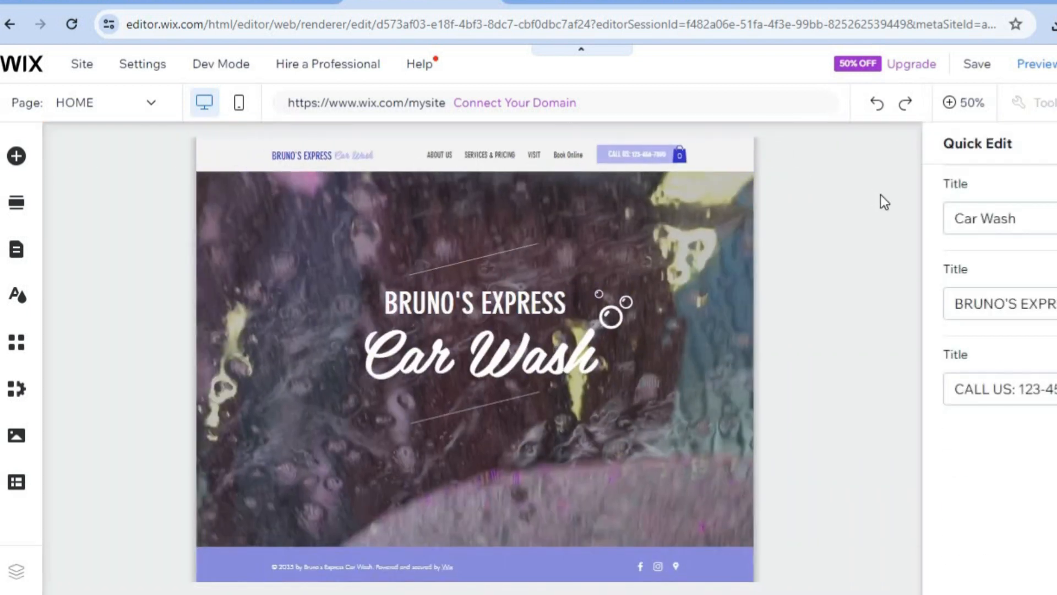
pyautogui.scroll(-1, 991, 385)
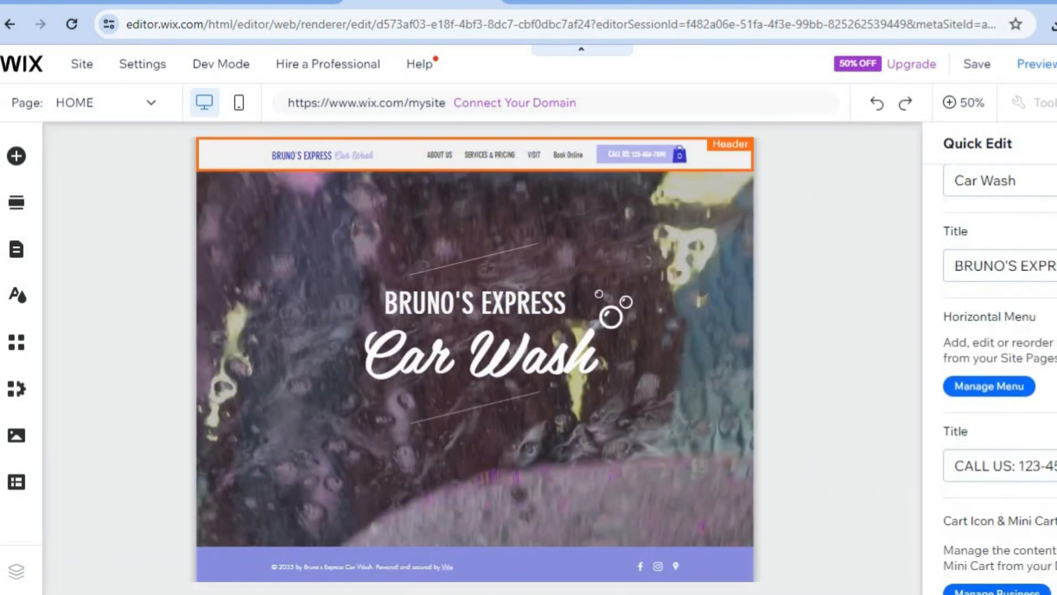
pyautogui.click(1012, 266)
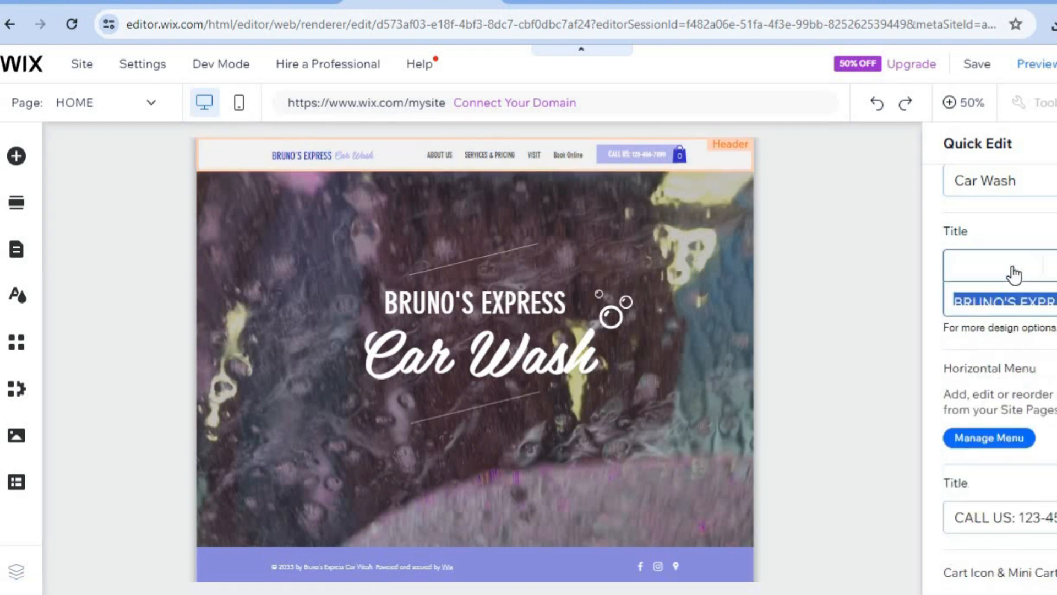
pyautogui.click(1004, 305)
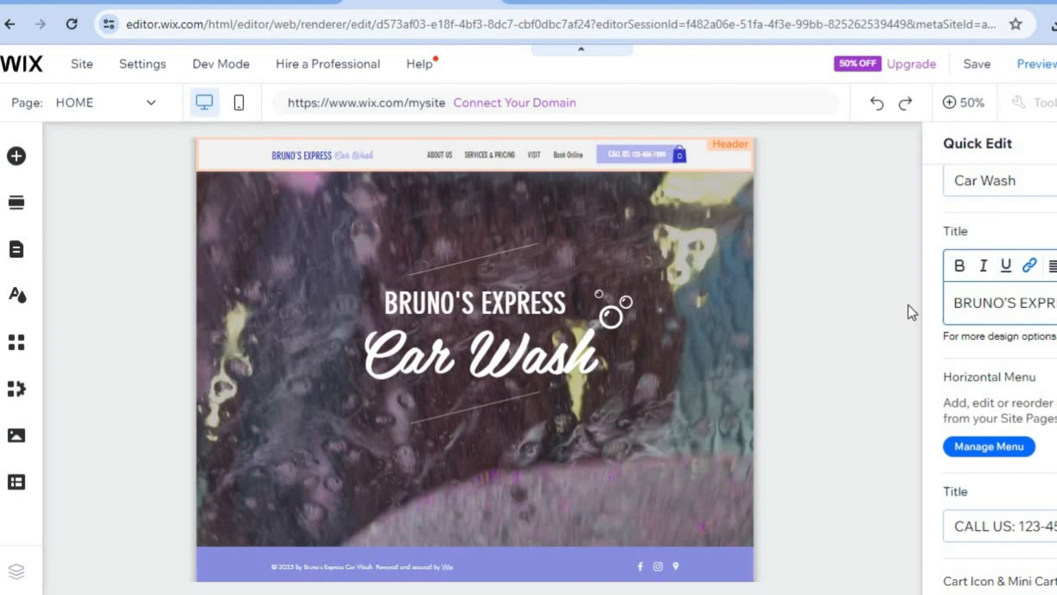
pyautogui.moveTo(1004, 304); pyautogui.dragTo(939, 309)
pyautogui.write('DEA')
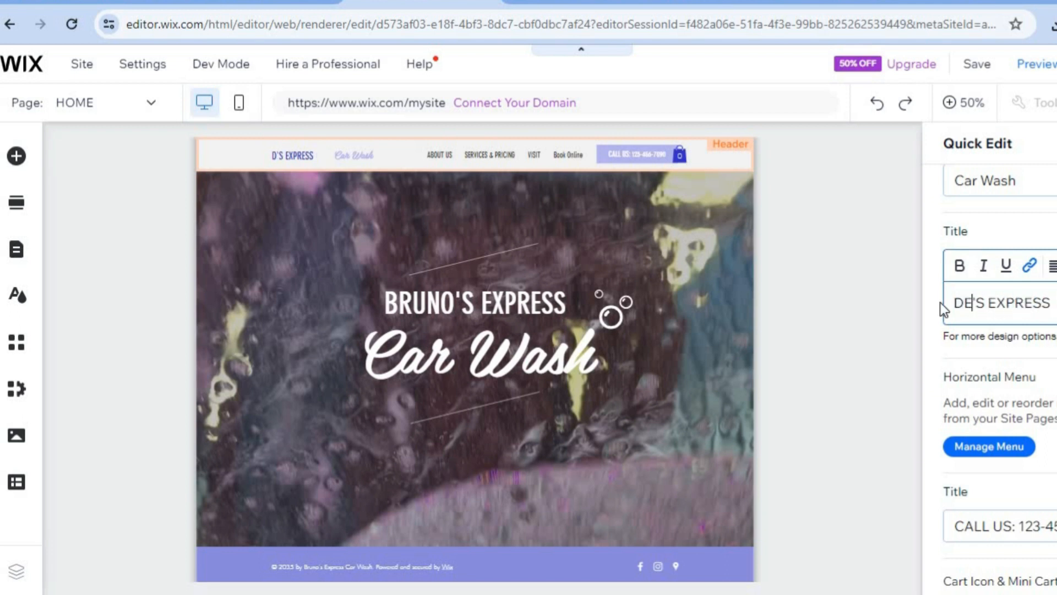
pyautogui.write('N')
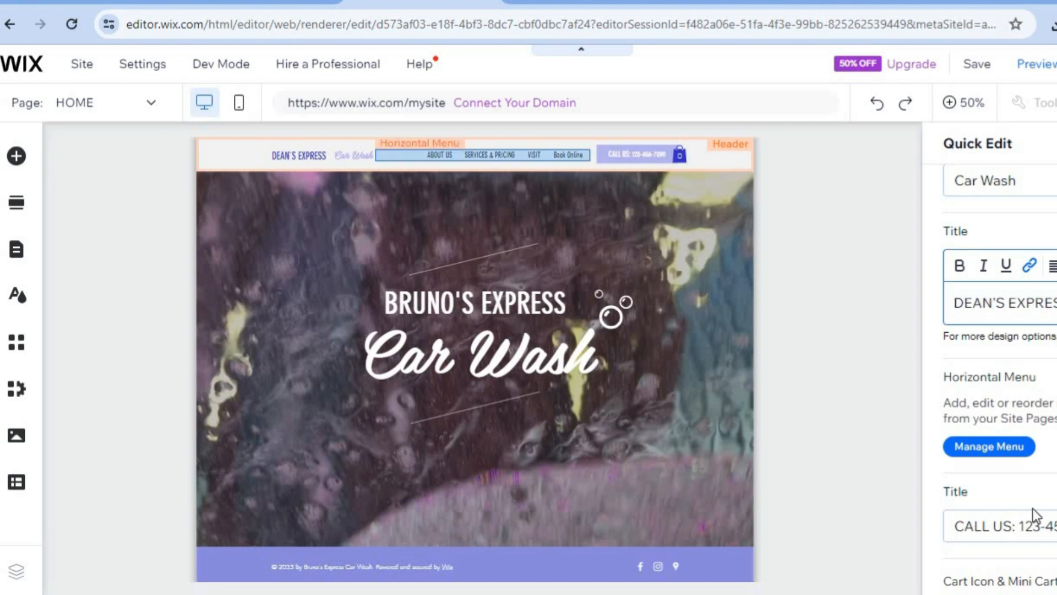
# Open the header's CALL US title for editing in Quick Edit
pyautogui.click(1000, 526)
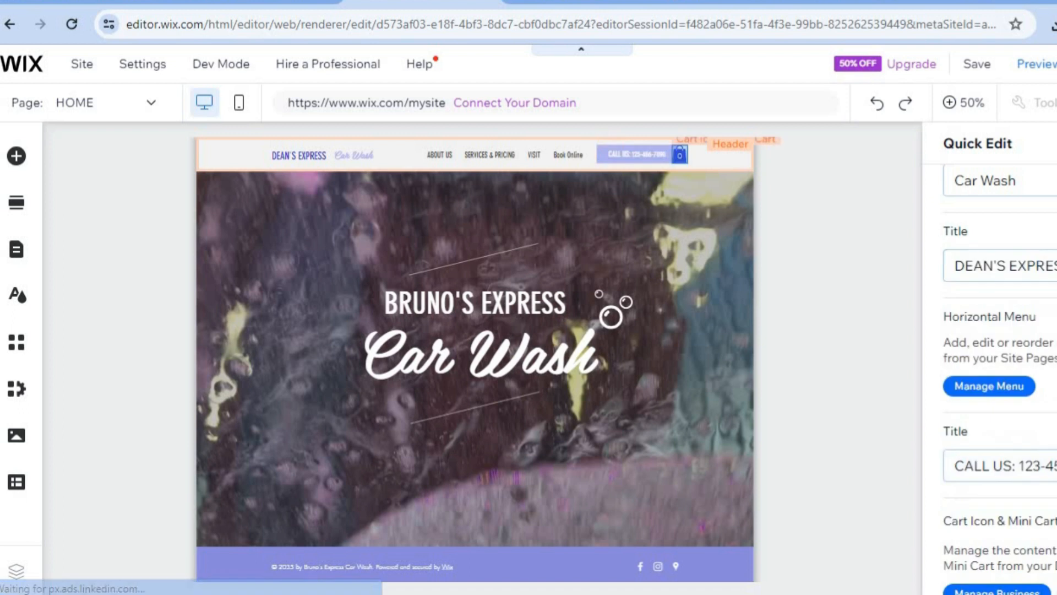
pyautogui.scroll(-2, 989, 379)
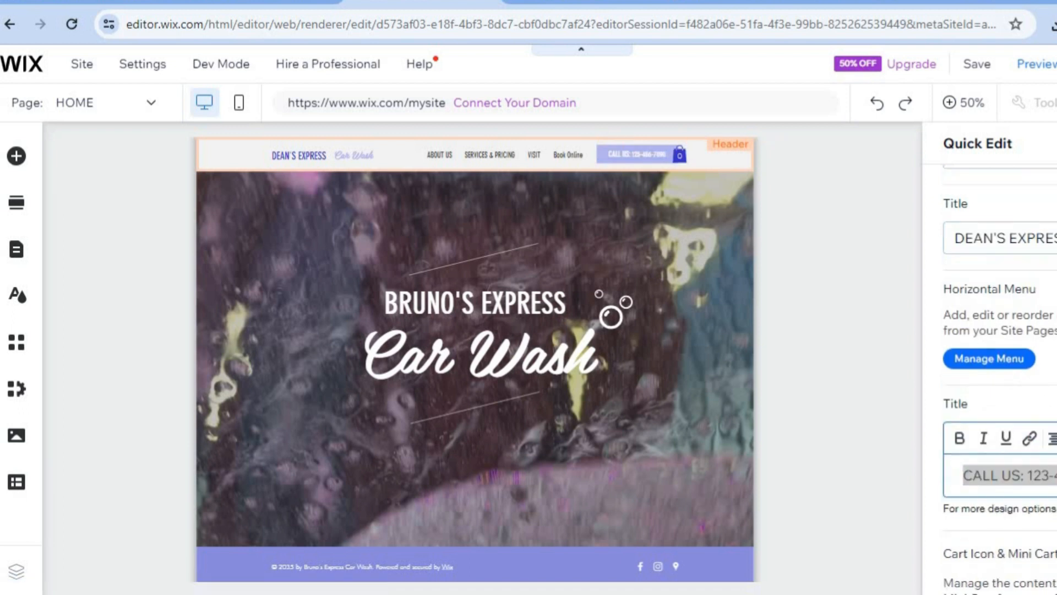
pyautogui.scroll(3, 989, 379)
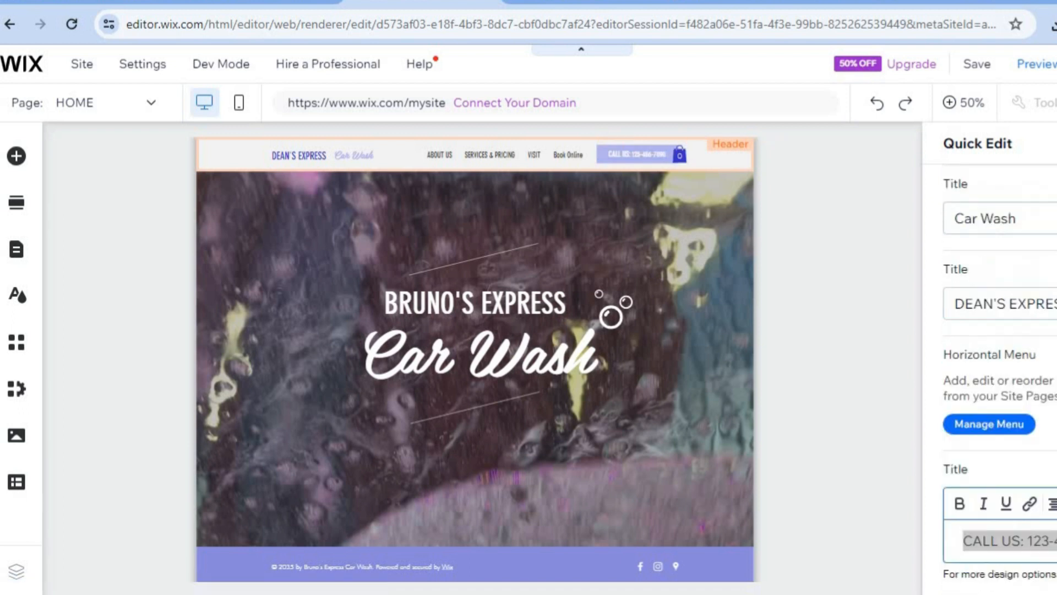
# Use Quick Edit on the Welcome section to change its business name title to DEAN'S EXPRESS, and close the editor panel
pyautogui.click(568, 330)
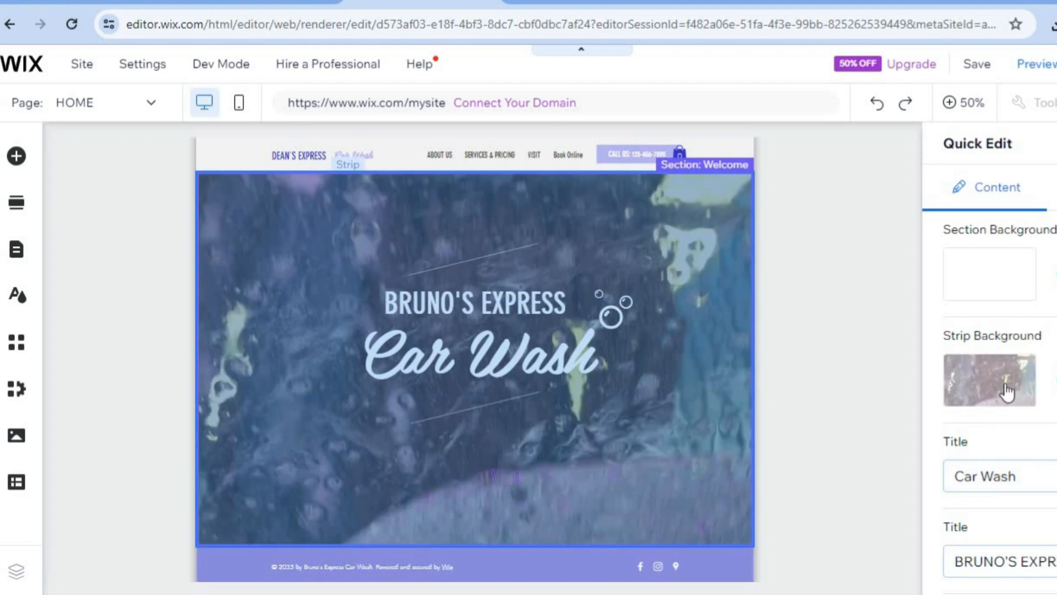
pyautogui.scroll(-3, 980, 560)
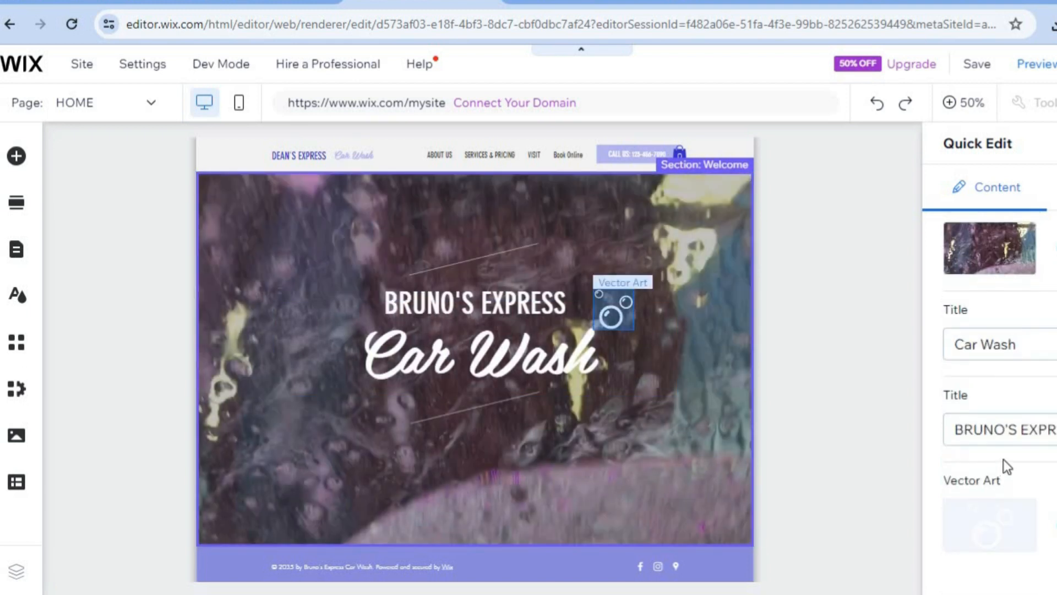
pyautogui.click(1001, 435)
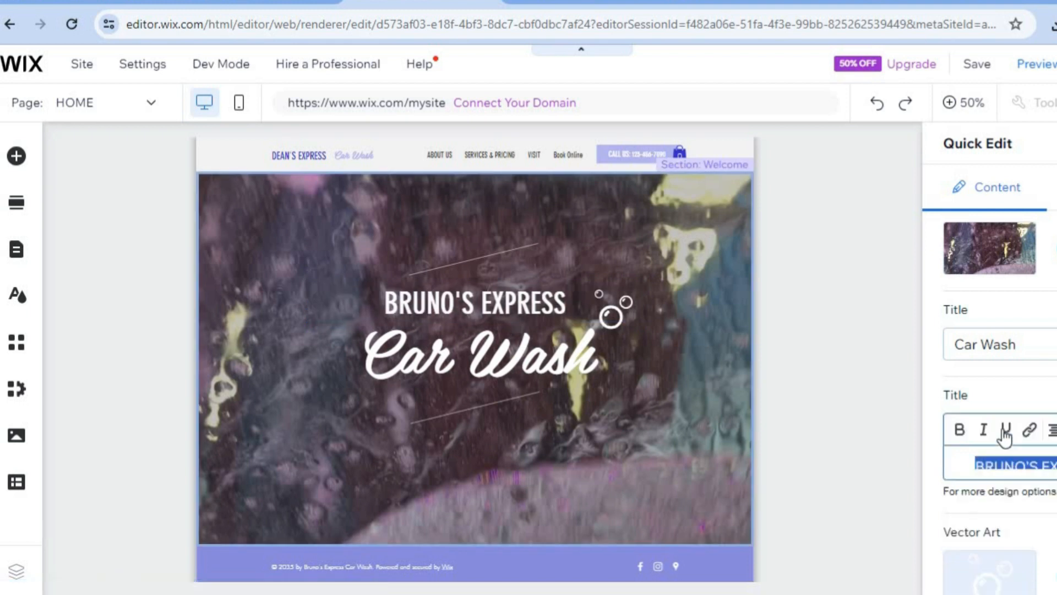
pyautogui.click(1023, 467)
pyautogui.moveTo(1023, 467); pyautogui.dragTo(961, 465)
pyautogui.write('DEA')
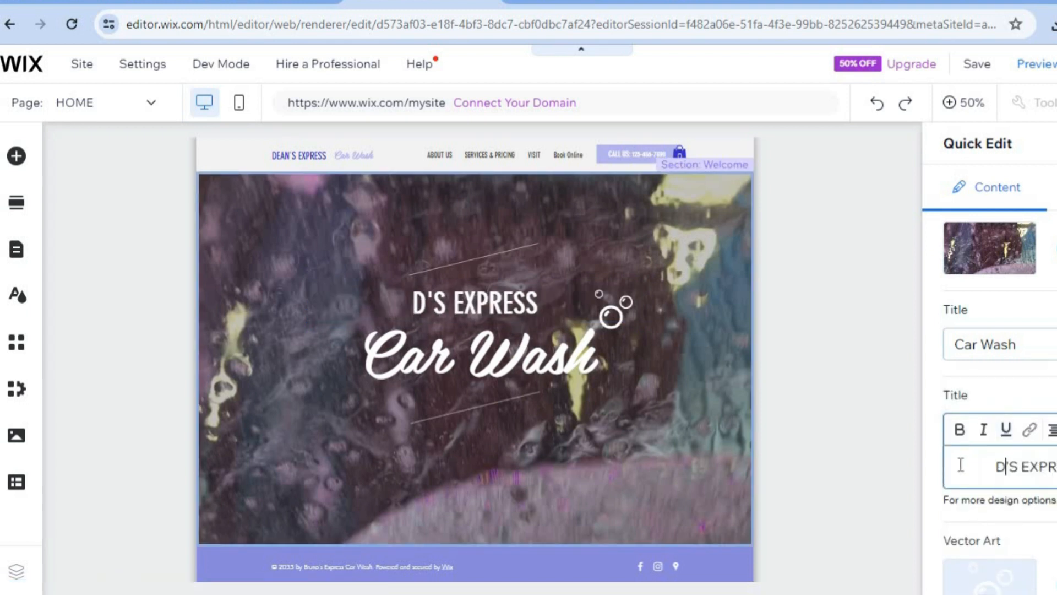
pyautogui.write('N')
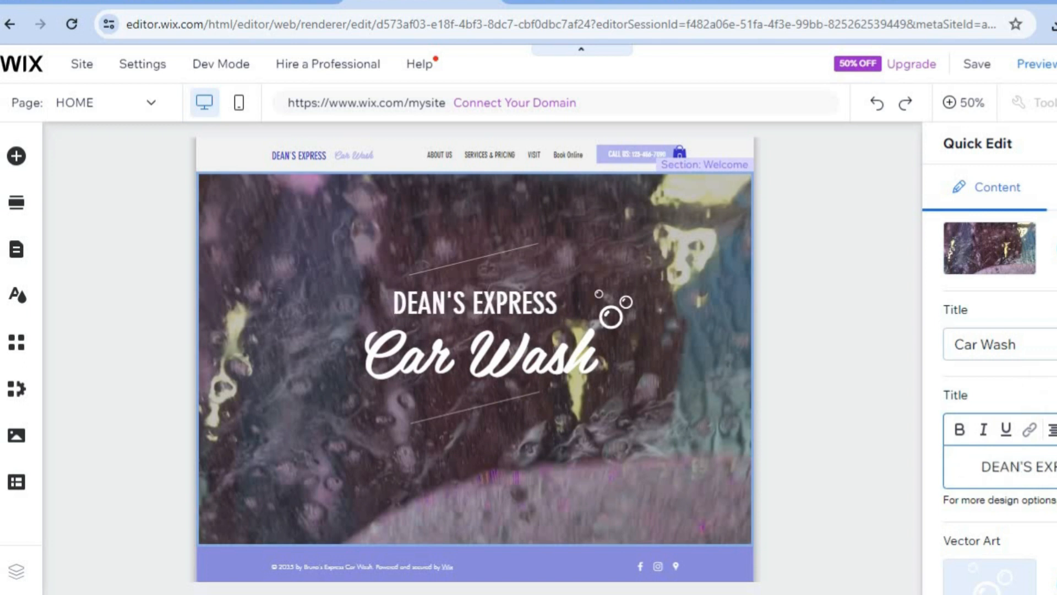
pyautogui.press('Escape')
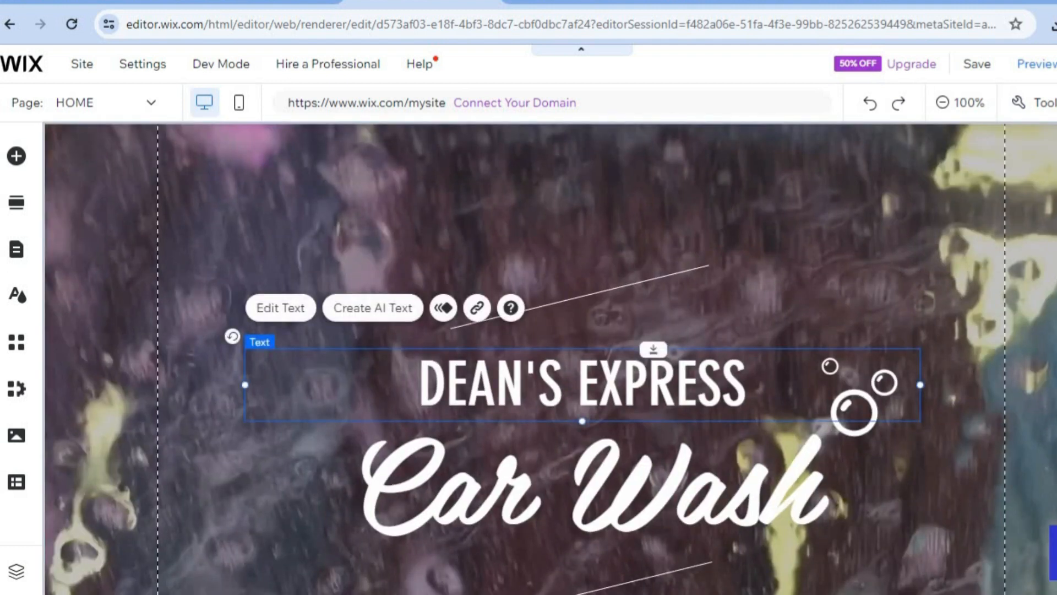
# Browse the text, image and image button elements that can be added to the home page, and close the element library
pyautogui.scroll(-6, 551, 358)
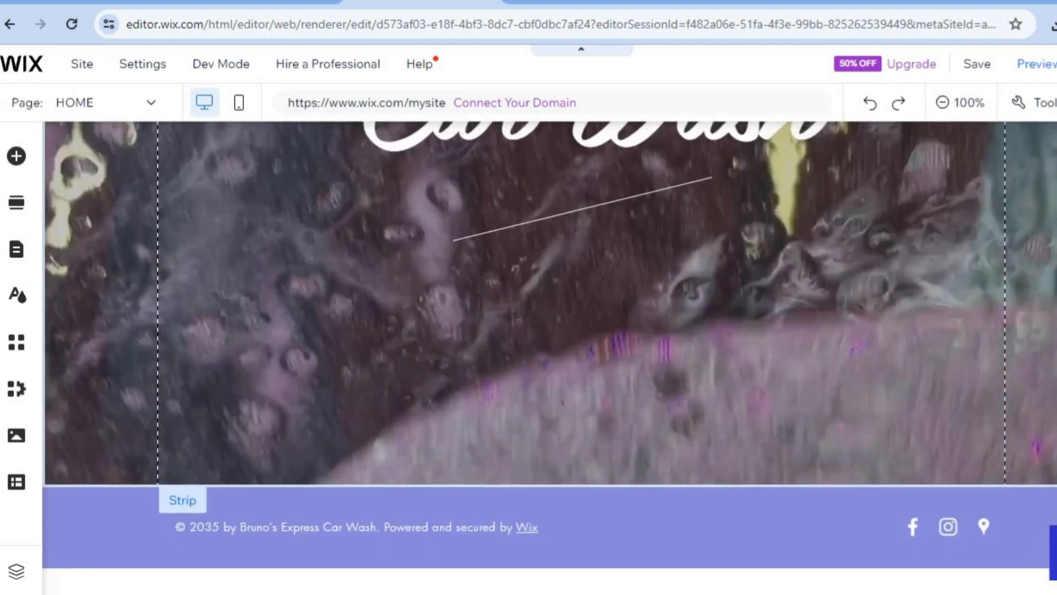
pyautogui.scroll(8, 918, 246)
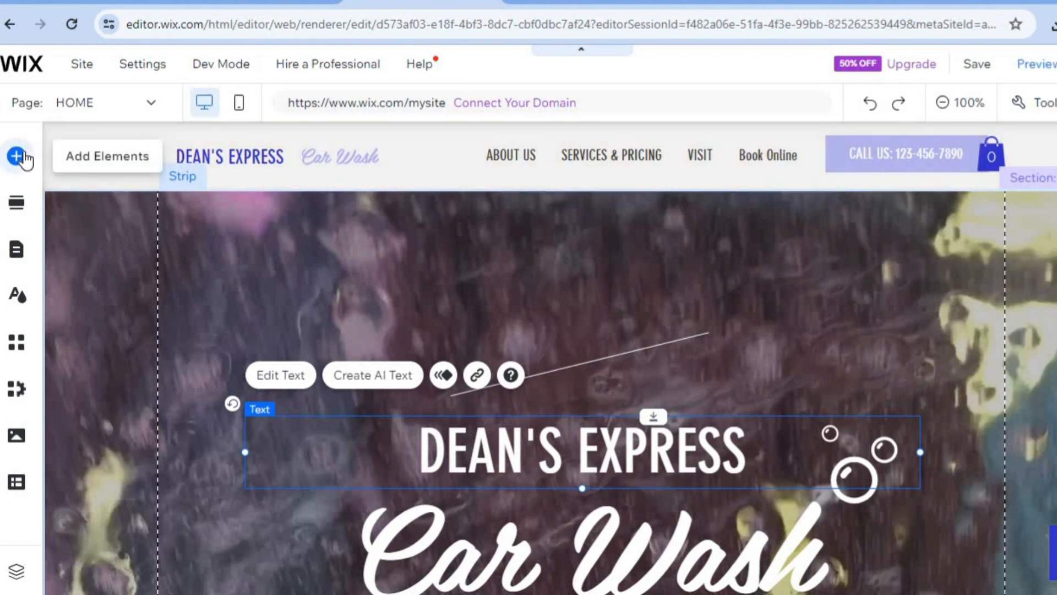
pyautogui.click(17, 156)
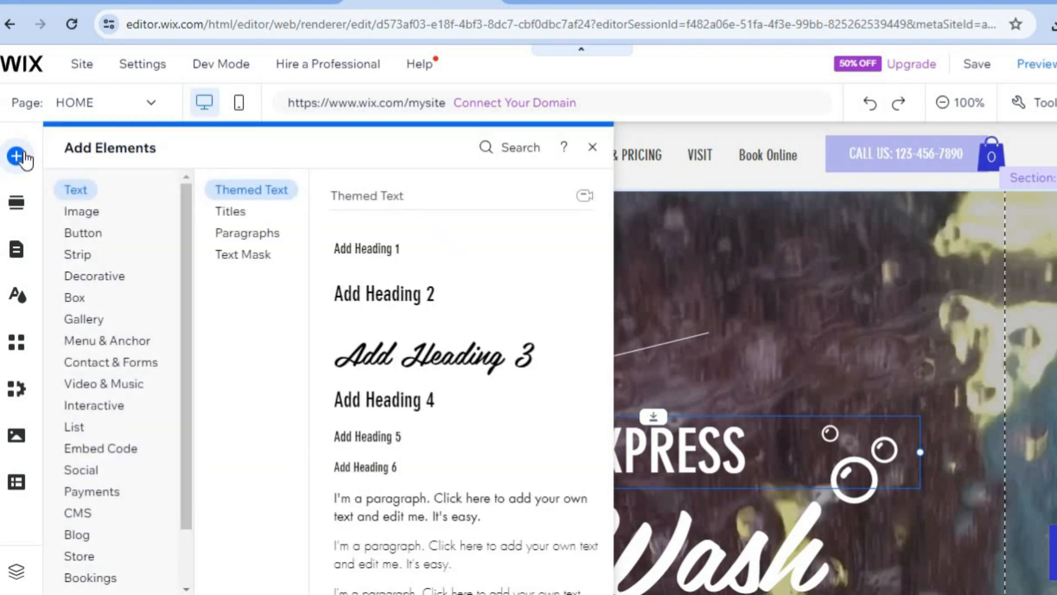
pyautogui.click(100, 214)
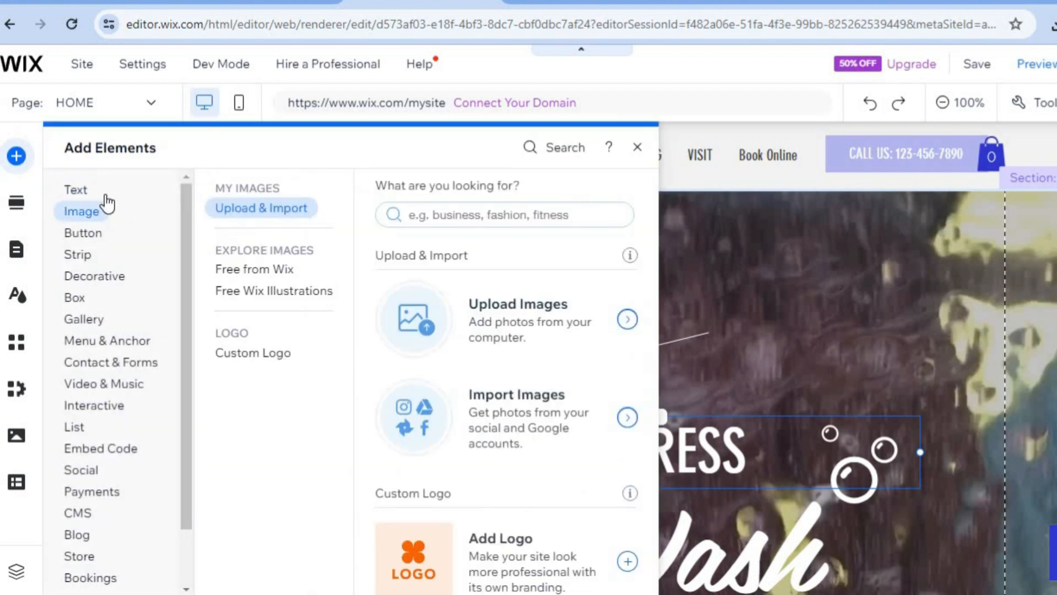
pyautogui.click(86, 195)
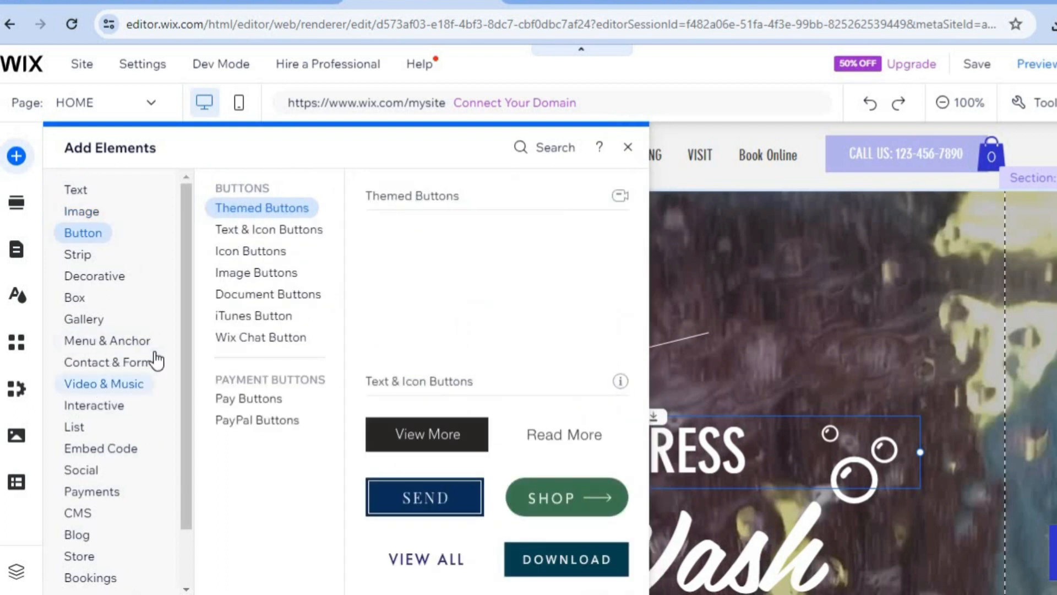
pyautogui.click(296, 275)
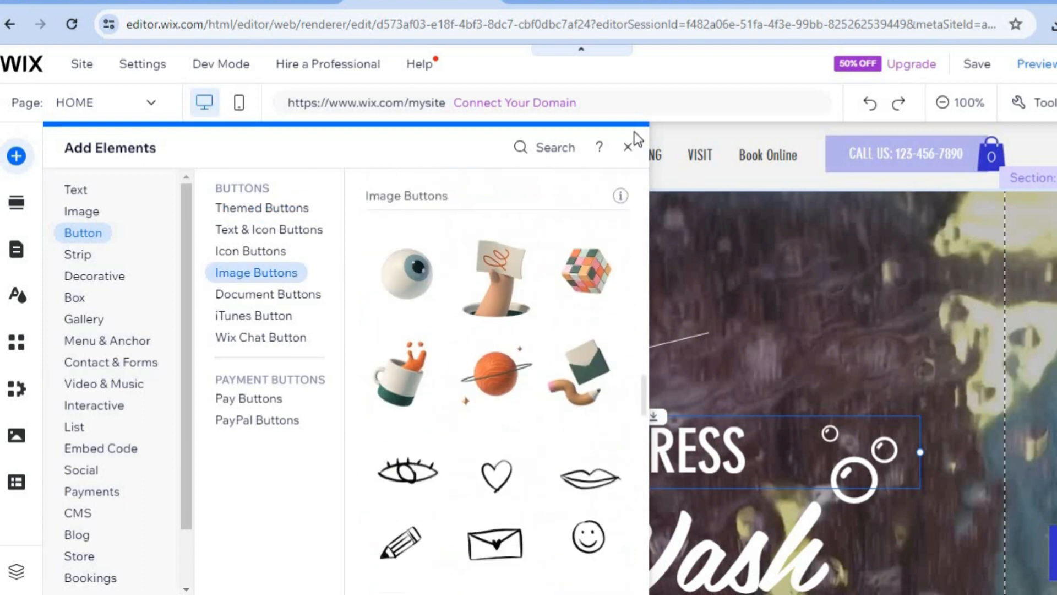
pyautogui.click(629, 150)
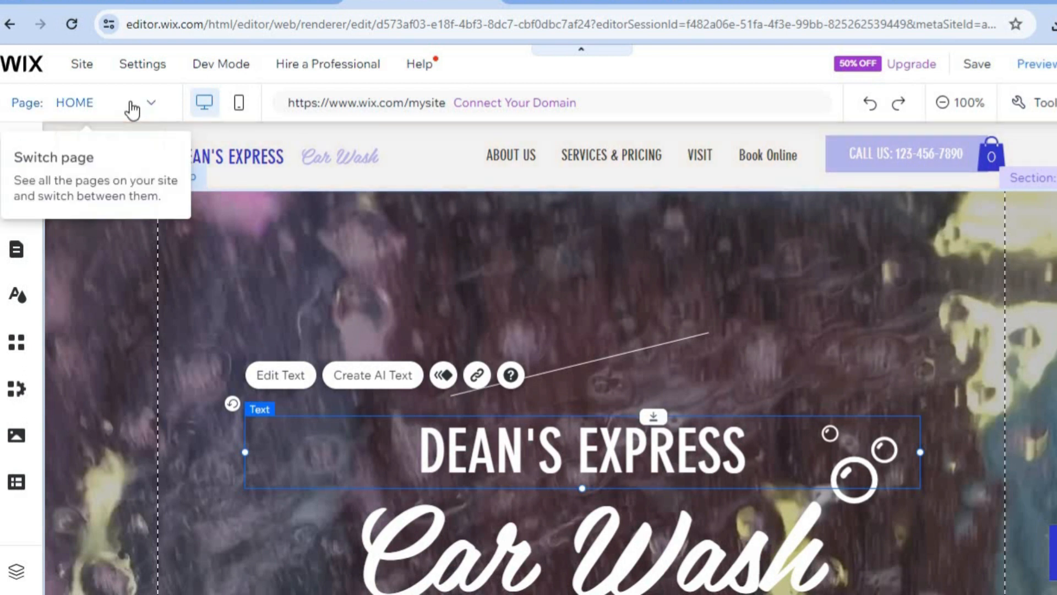
# Switch to the ABOUT US page and review the About Me section's paragraph and image, including in Quick Edit
pyautogui.click(128, 102)
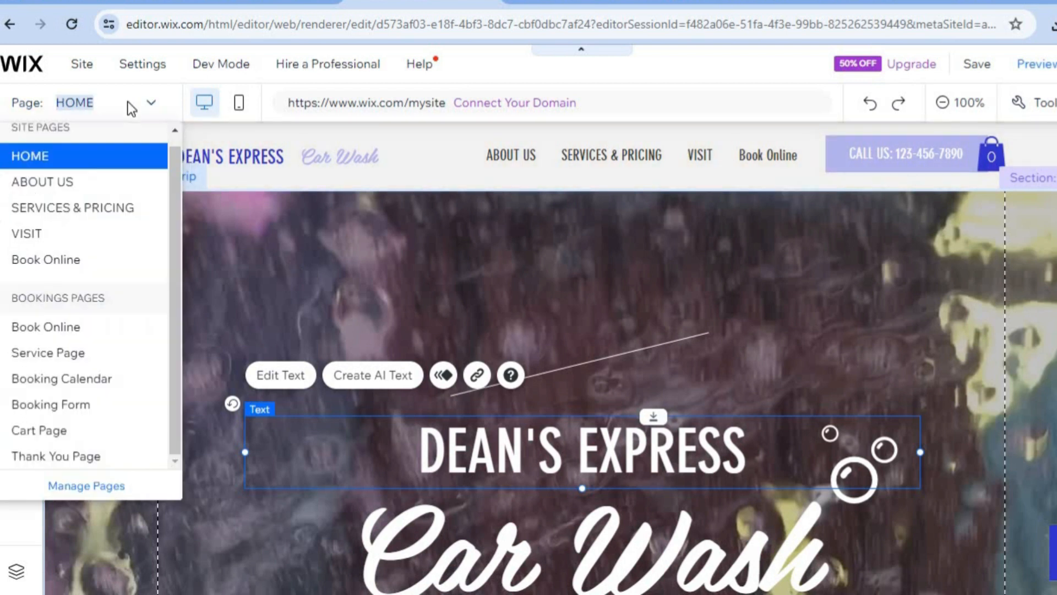
pyautogui.click(75, 182)
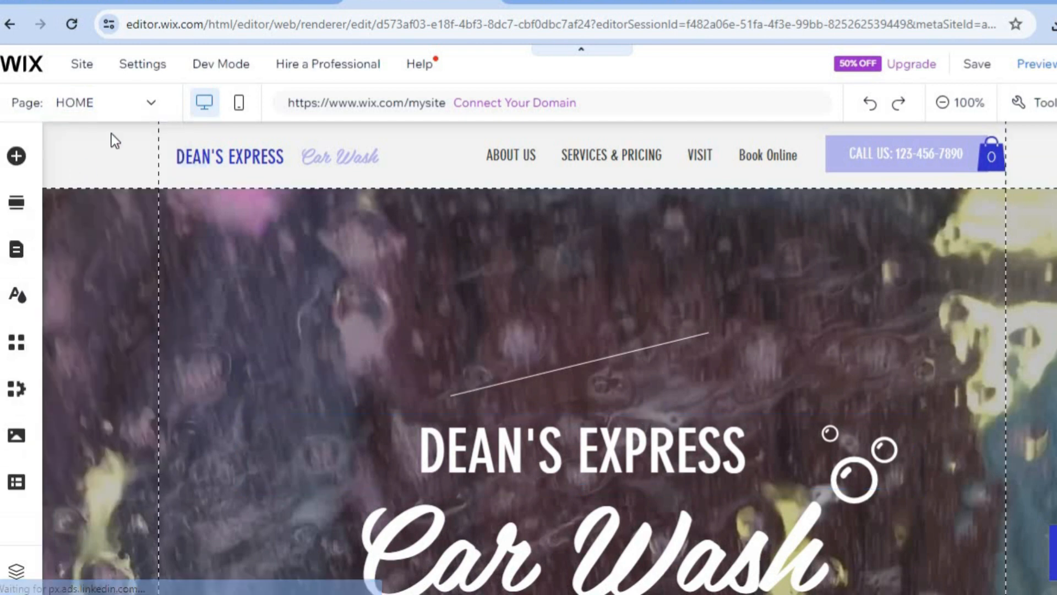
pyautogui.click(151, 103)
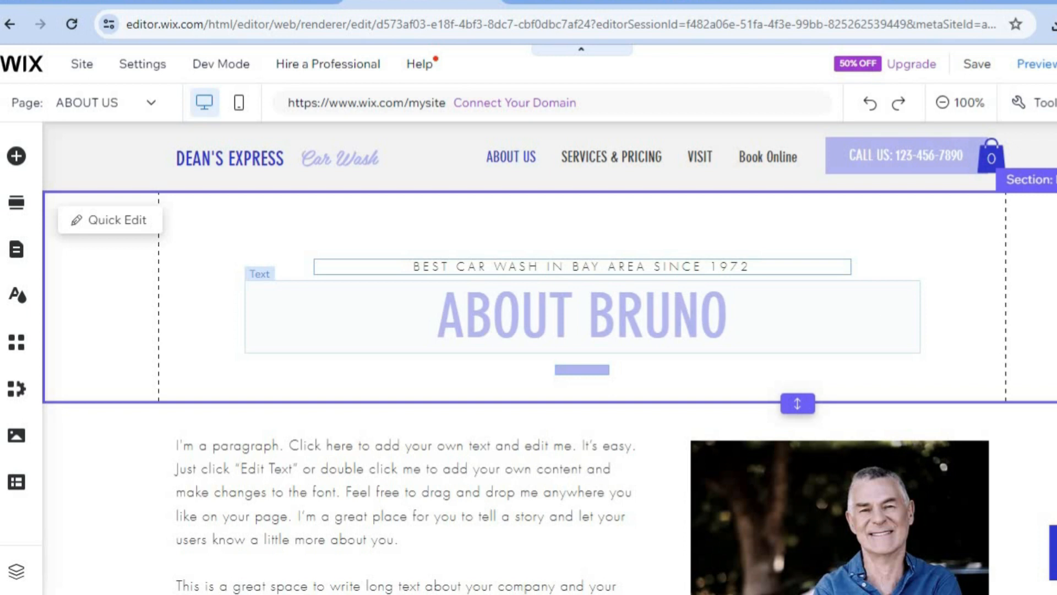
pyautogui.scroll(-3, 550, 358)
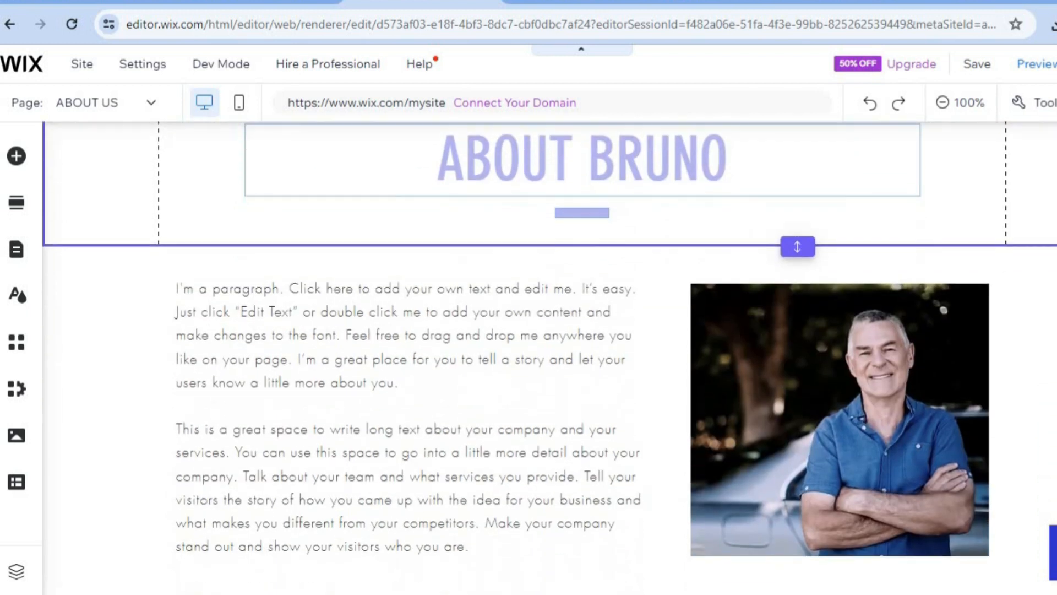
pyautogui.scroll(-2, 698, 393)
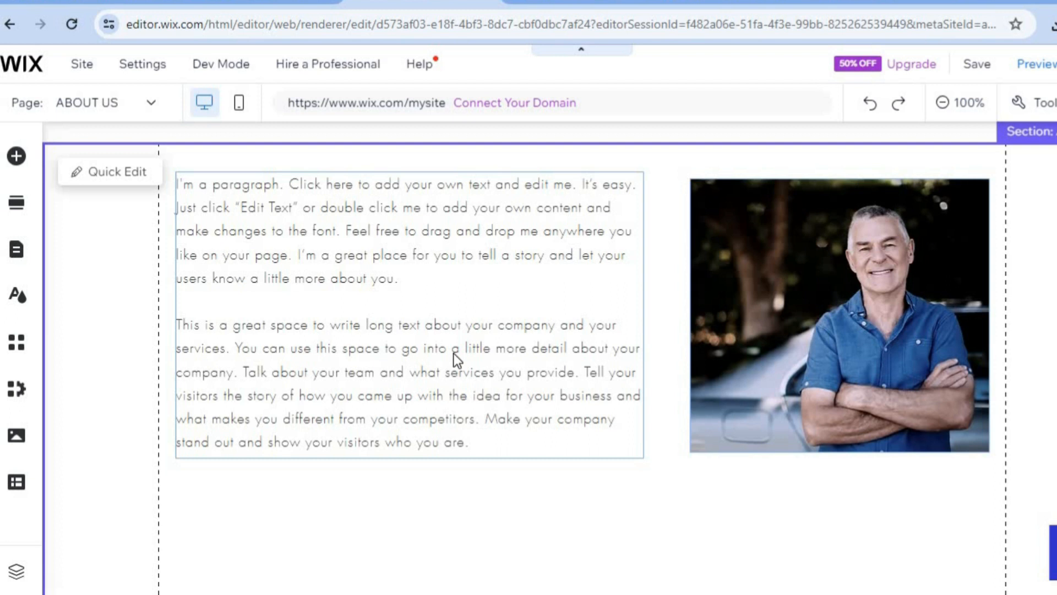
pyautogui.click(93, 173)
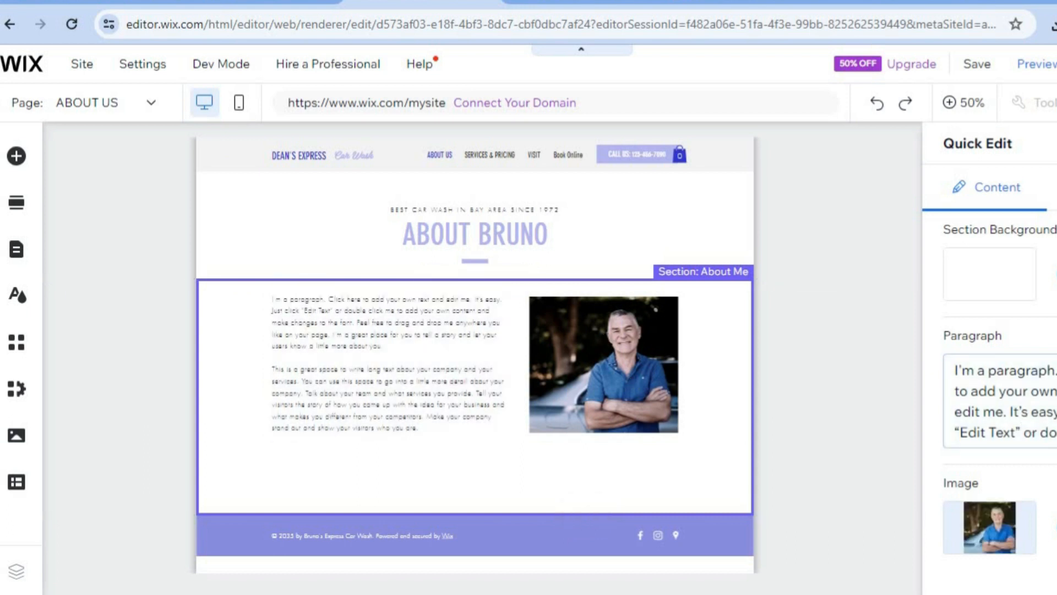
pyautogui.press('Escape')
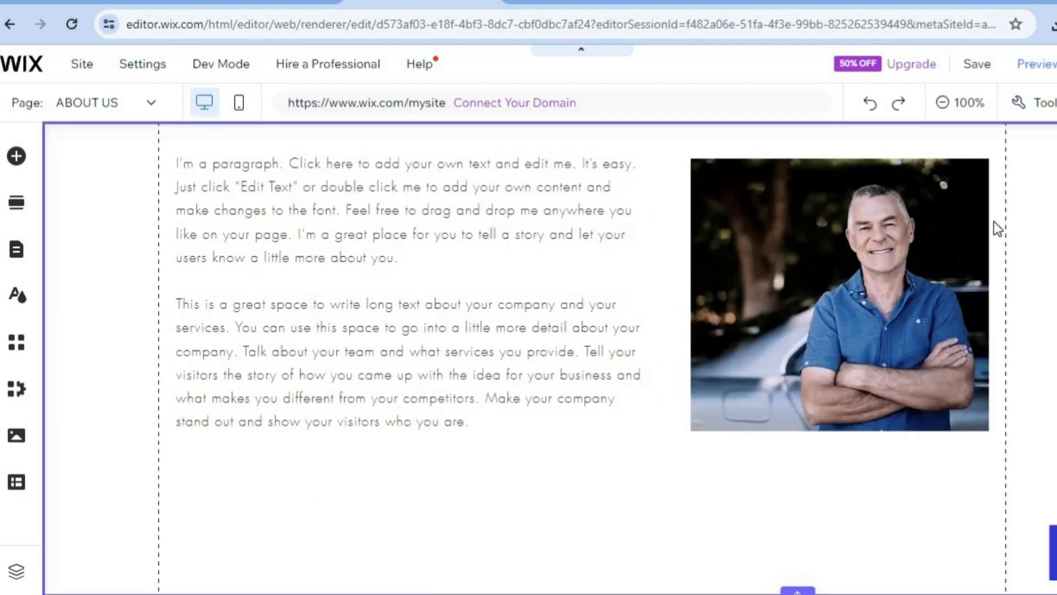
# Preview the site and review the ABOUT US page, followed by the home page down to its footer
pyautogui.moveTo(977, 69)
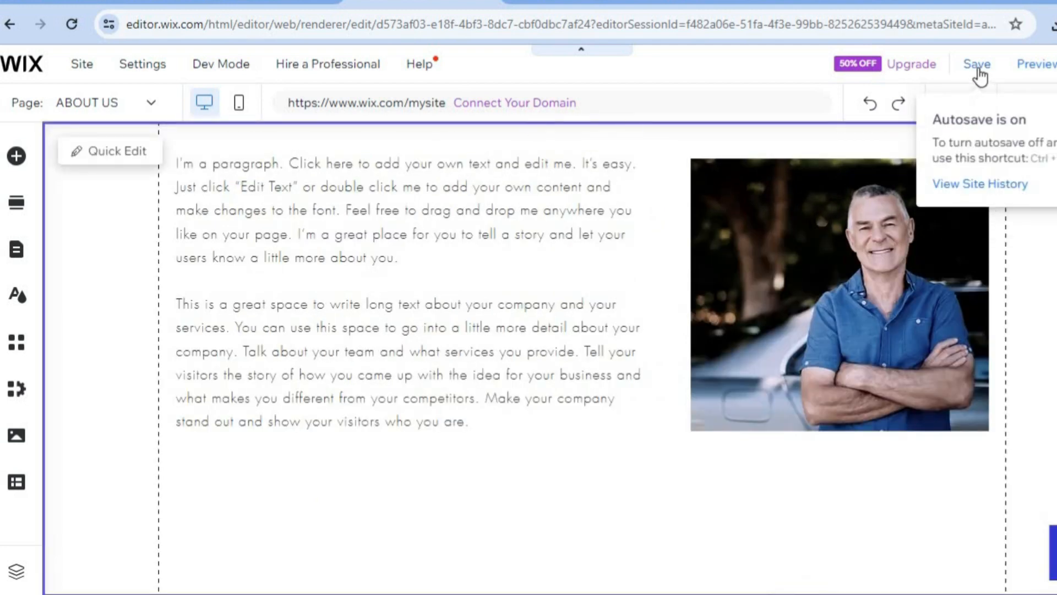
pyautogui.click(1048, 65)
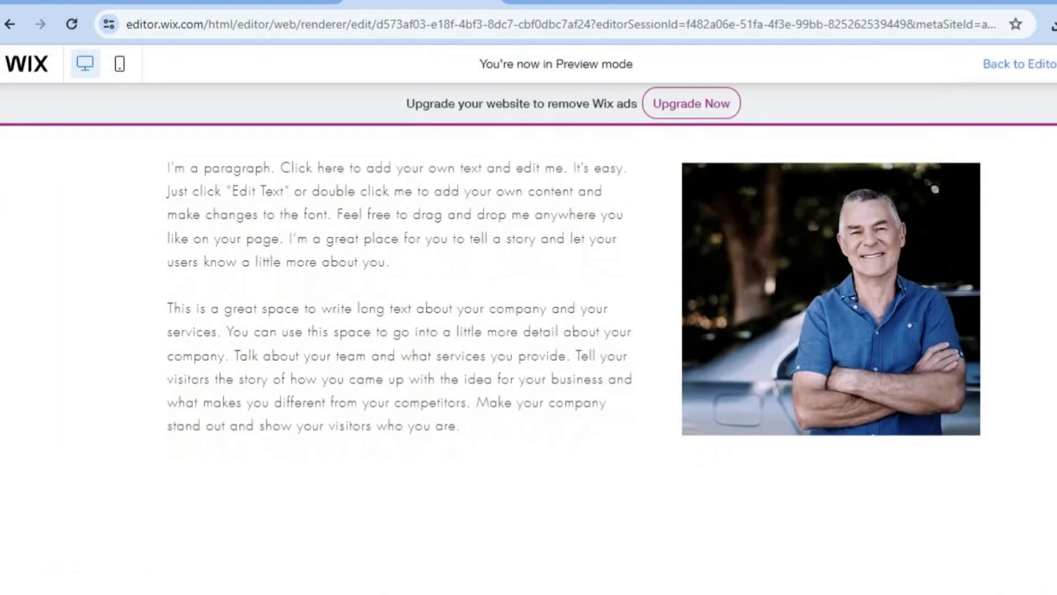
pyautogui.scroll(5, 528, 359)
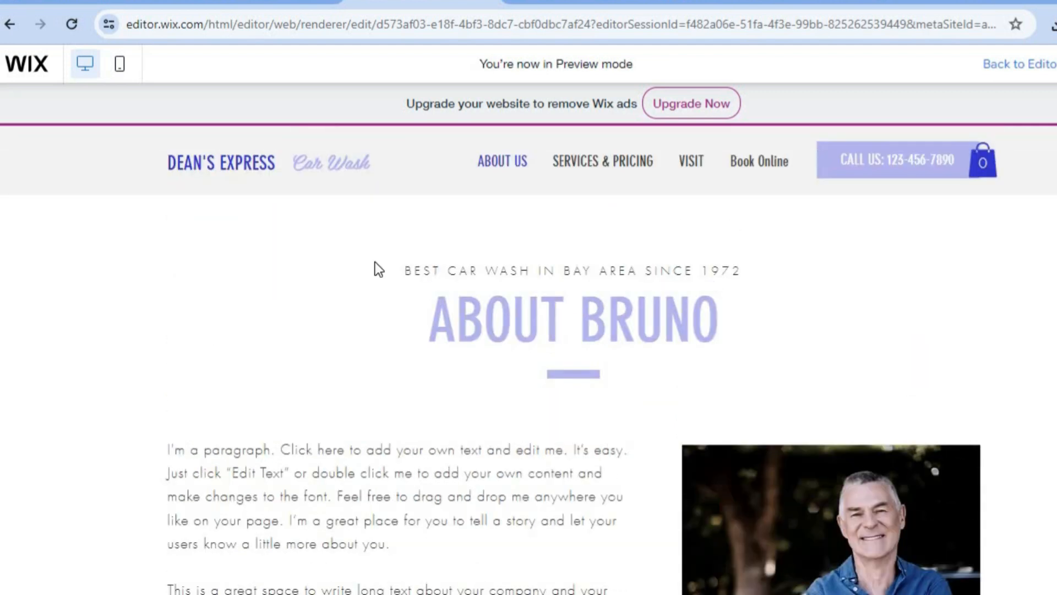
pyautogui.click(243, 173)
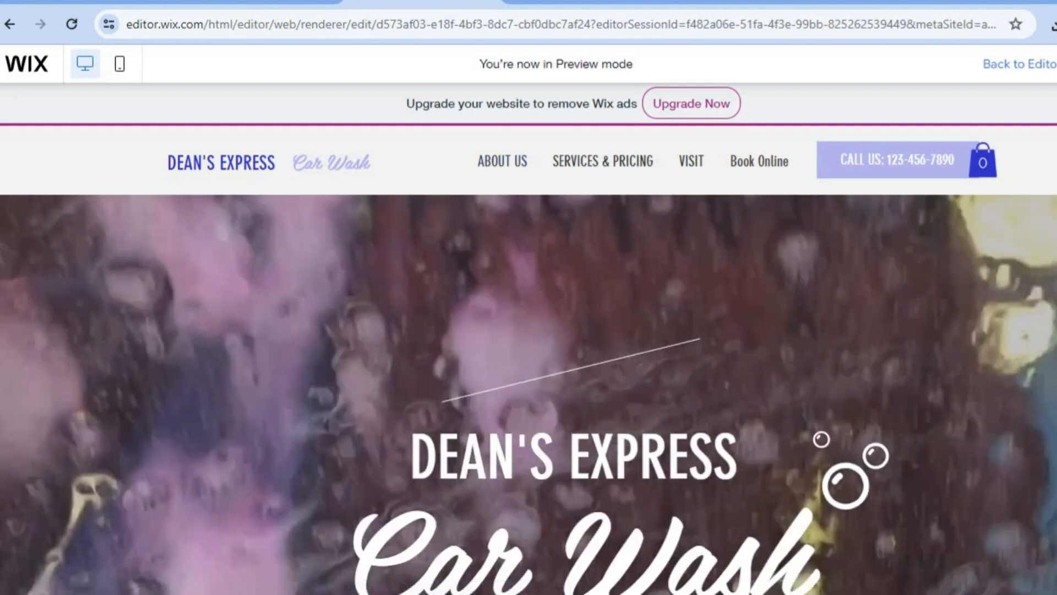
pyautogui.scroll(-3, 887, 245)
pyautogui.scroll(-4, 528, 358)
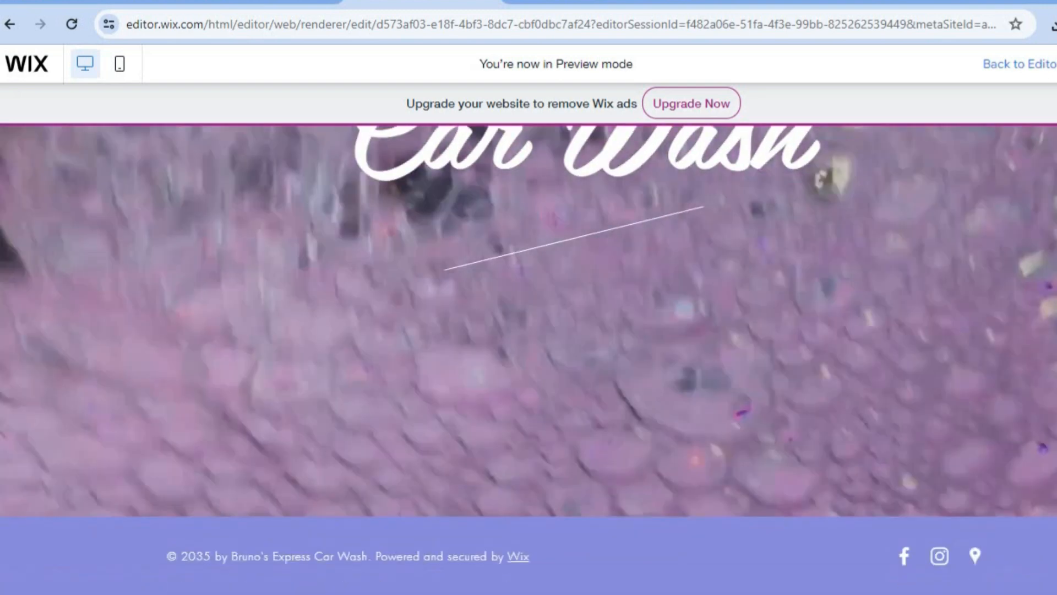
pyautogui.scroll(6, 528, 358)
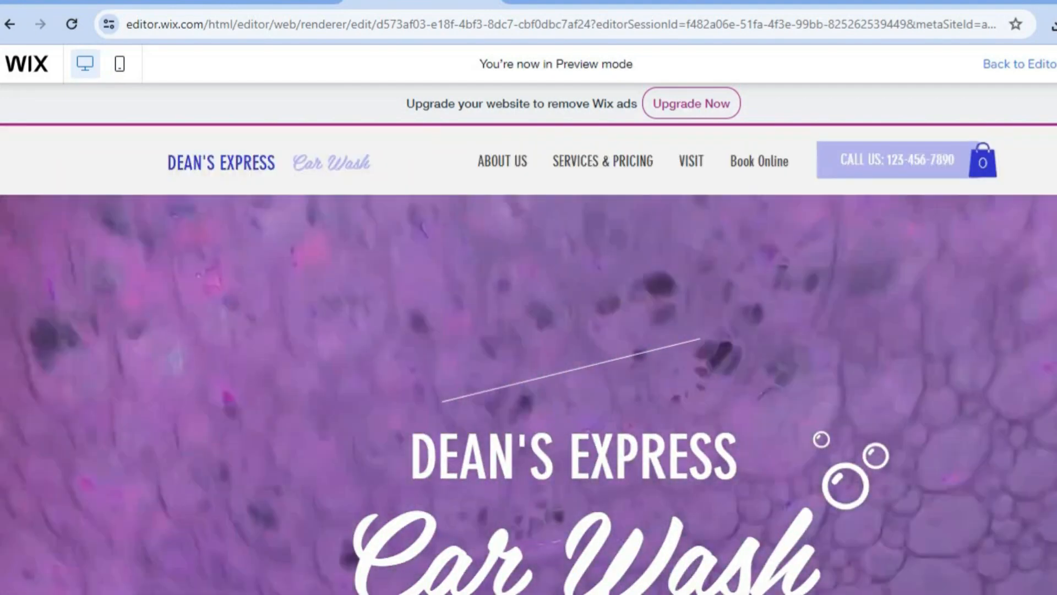